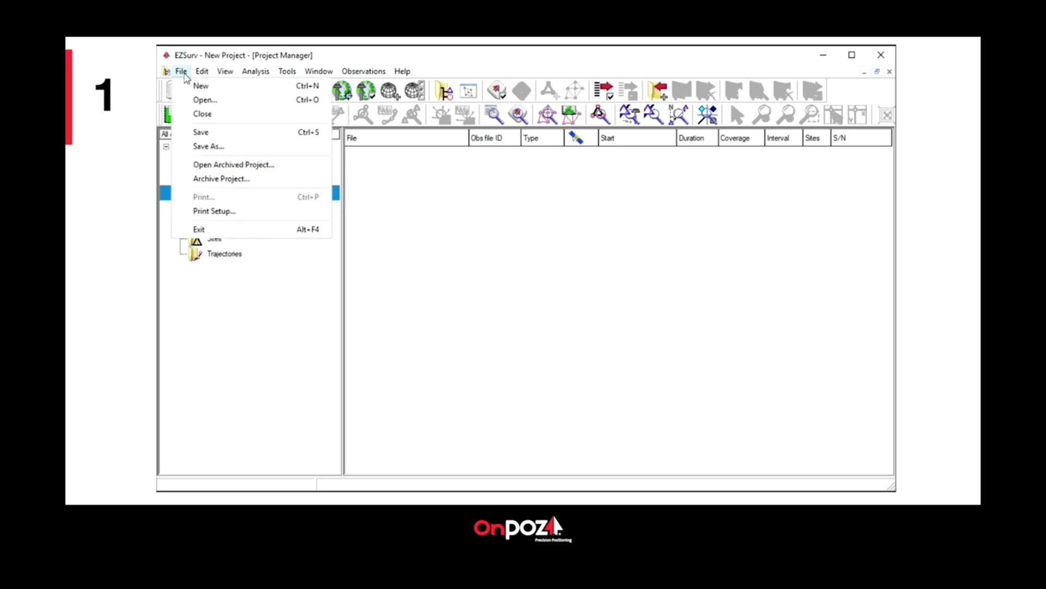
Close the open project and set the cutoff mask angle in the default differential process parameters.
{"action": "left_click", "coordinate": [205, 113]}
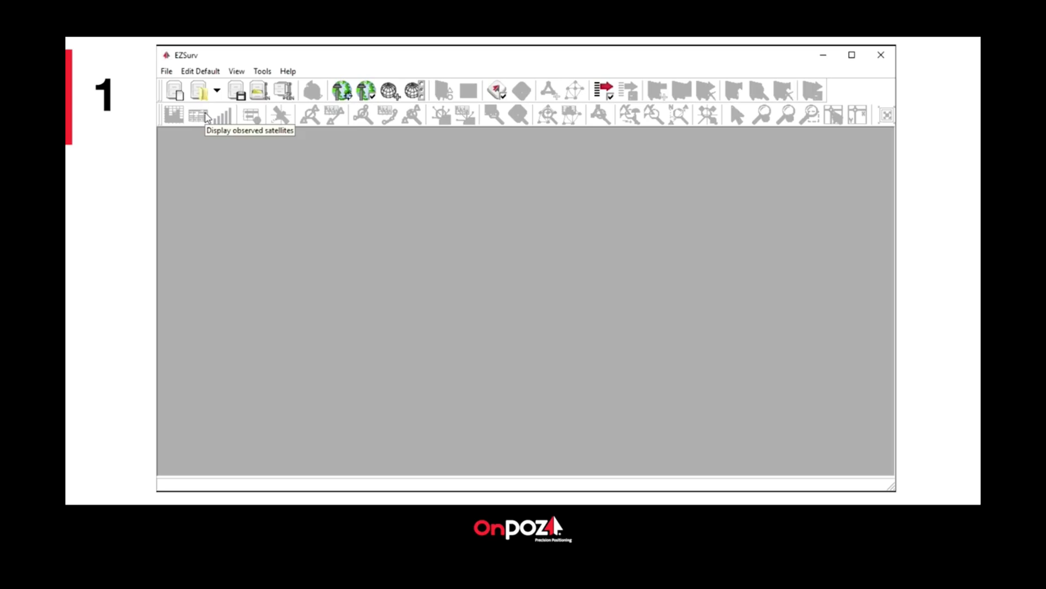
{"action": "left_click", "coordinate": [211, 73]}
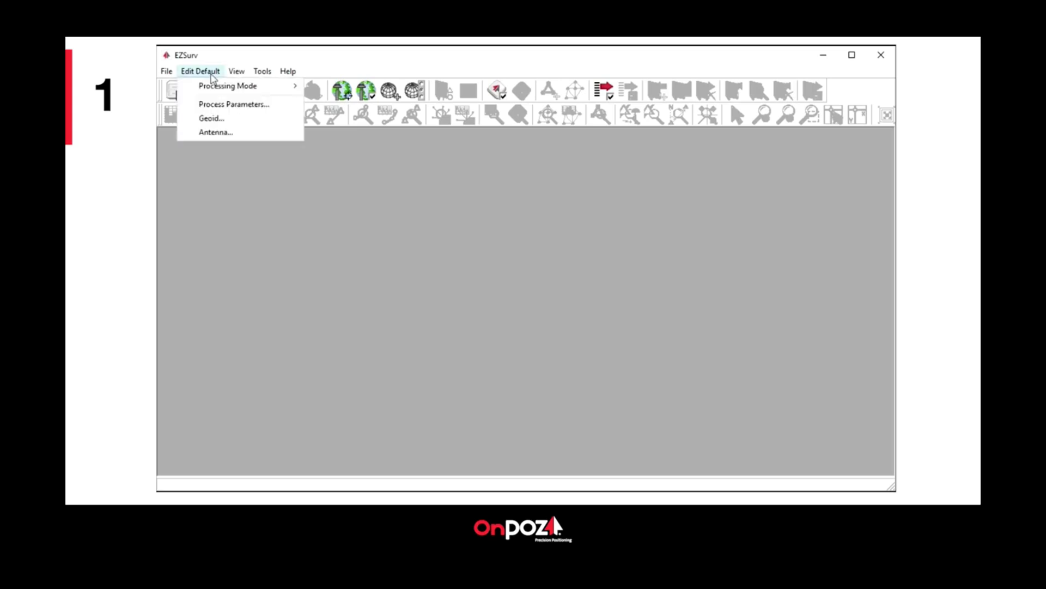
{"action": "left_click", "coordinate": [224, 105]}
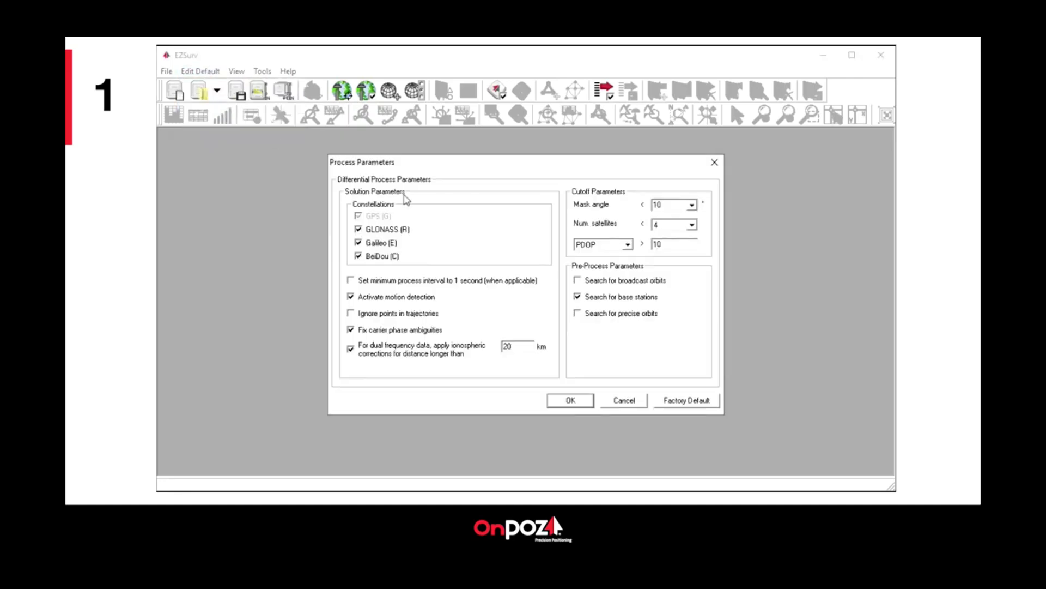
{"action": "left_click", "coordinate": [691, 205]}
{"action": "left_click", "coordinate": [666, 241]}
{"action": "left_click", "coordinate": [571, 400]}
Set the default geoid model to the predefined NZGeoid05 for New-Zealand under Oceania.
{"action": "left_click", "coordinate": [211, 74]}
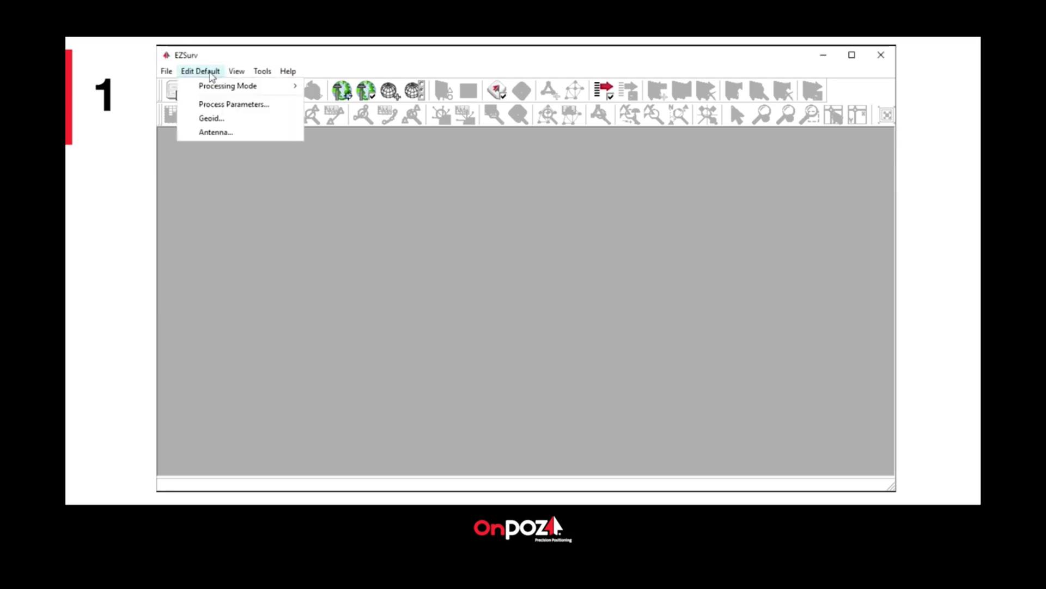
{"action": "left_click", "coordinate": [223, 119]}
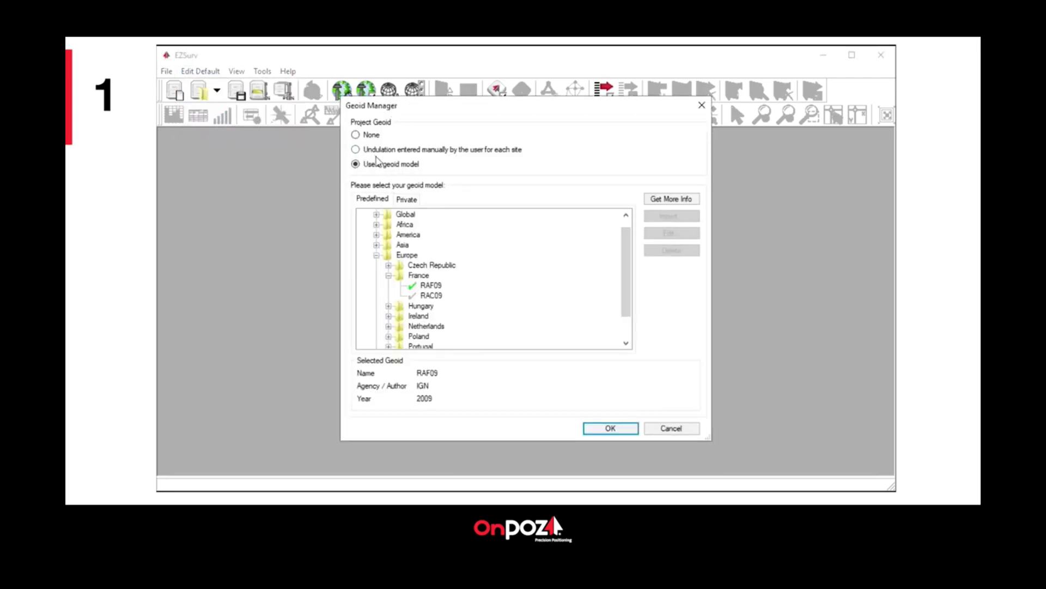
{"action": "left_click_drag", "start_coordinate": [624, 277], "coordinate": [624, 298]}
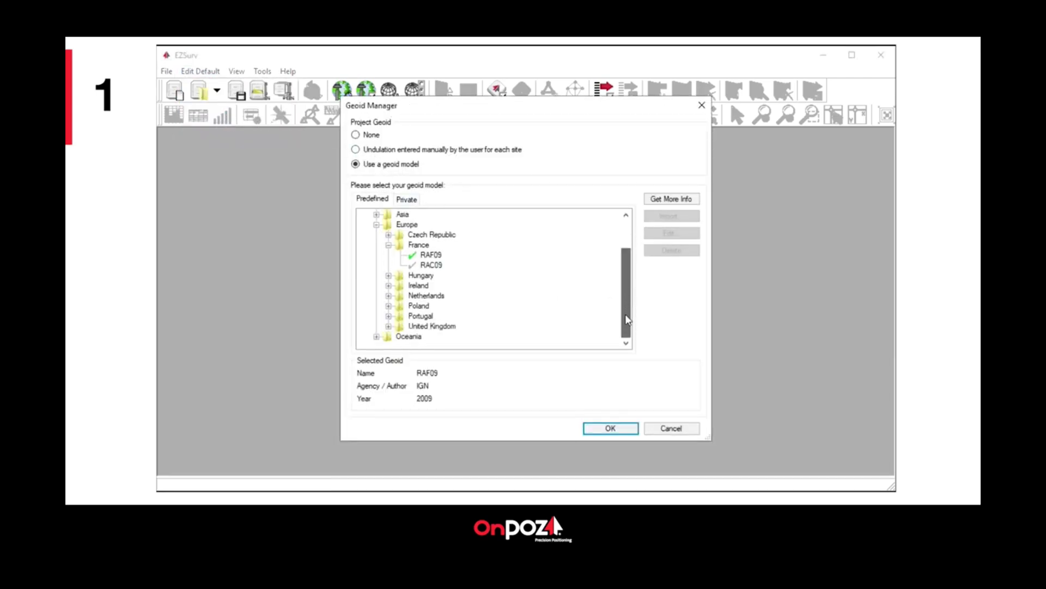
{"action": "left_click", "coordinate": [376, 336]}
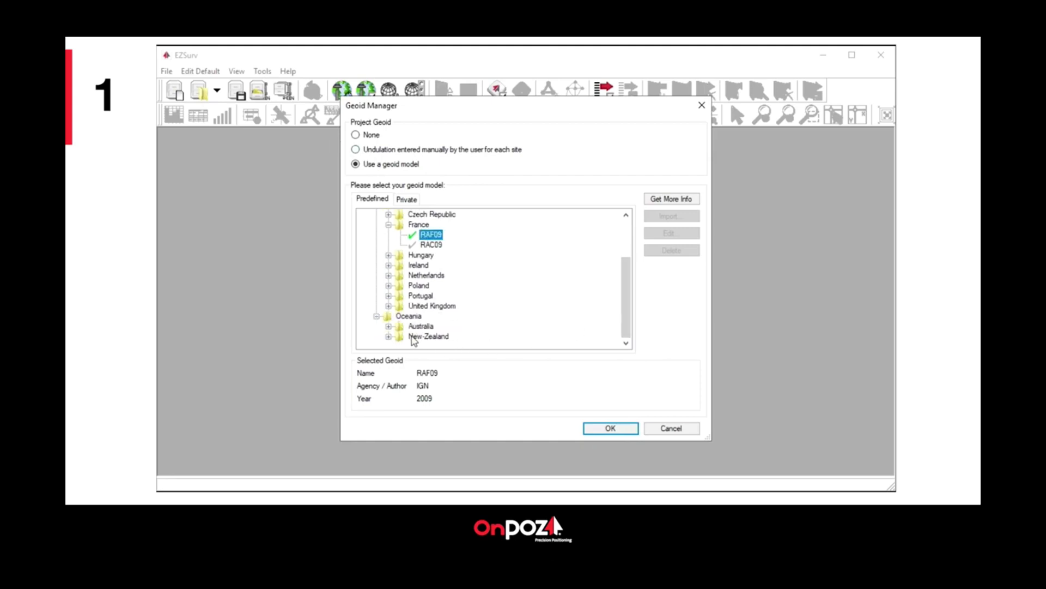
{"action": "left_click", "coordinate": [388, 337]}
{"action": "left_click", "coordinate": [434, 336]}
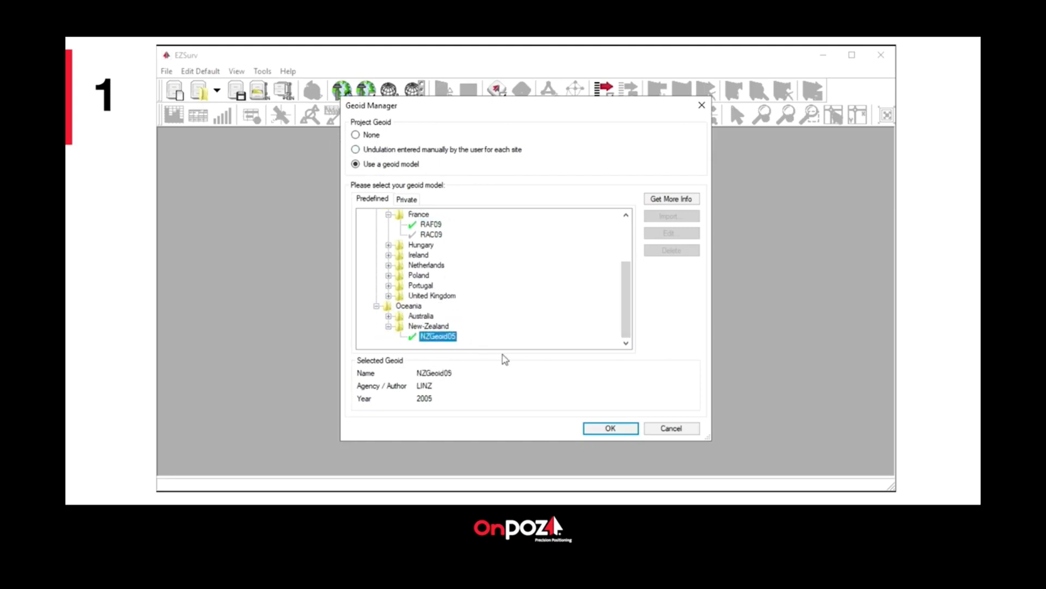
{"action": "left_click", "coordinate": [606, 427]}
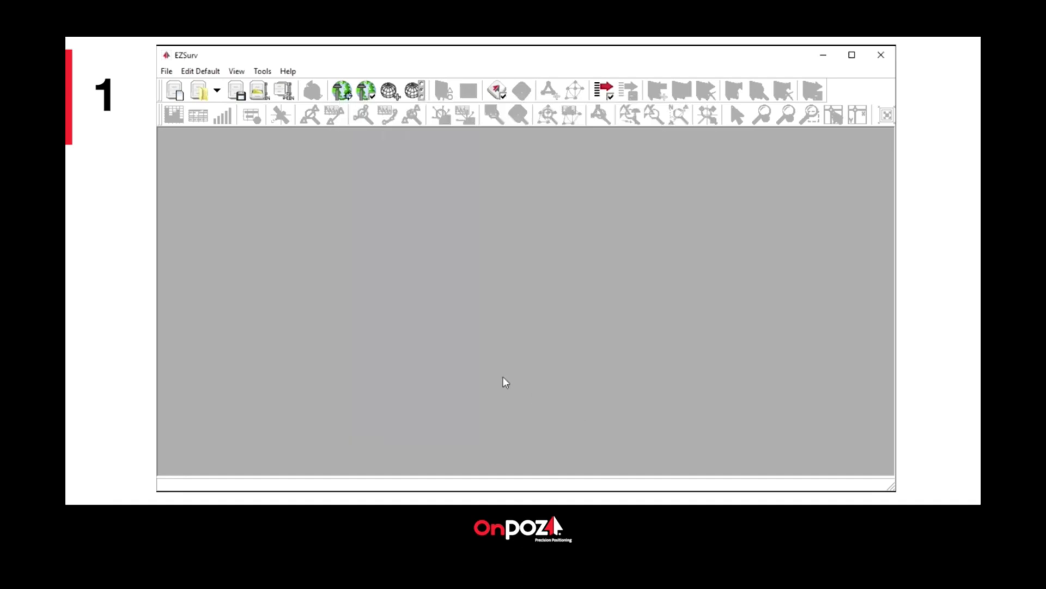
Try defining a new antenna model named myantenna in the default antenna settings.
{"action": "left_click", "coordinate": [204, 72]}
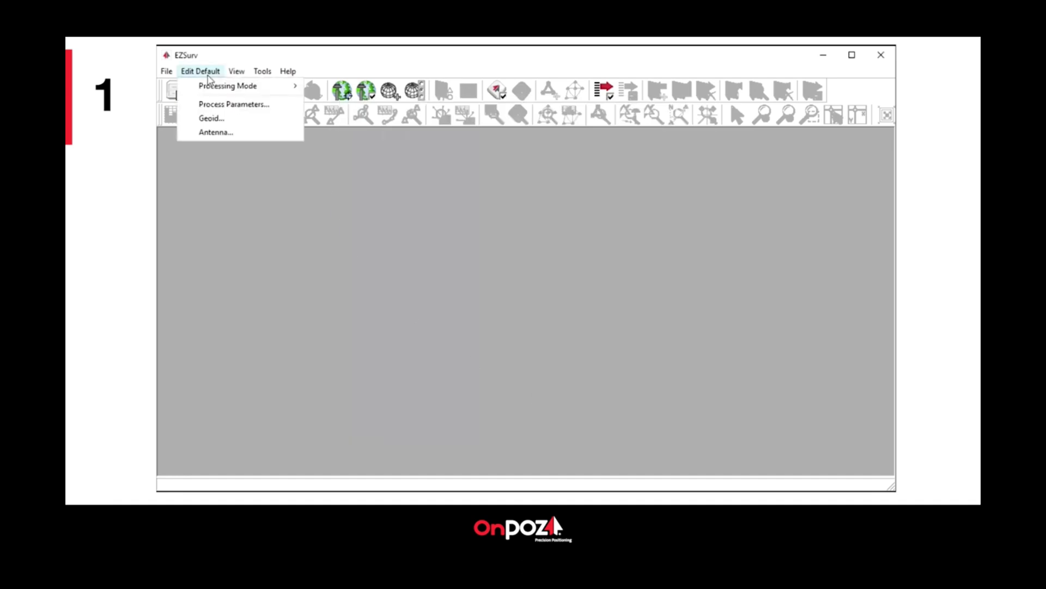
{"action": "left_click", "coordinate": [217, 132]}
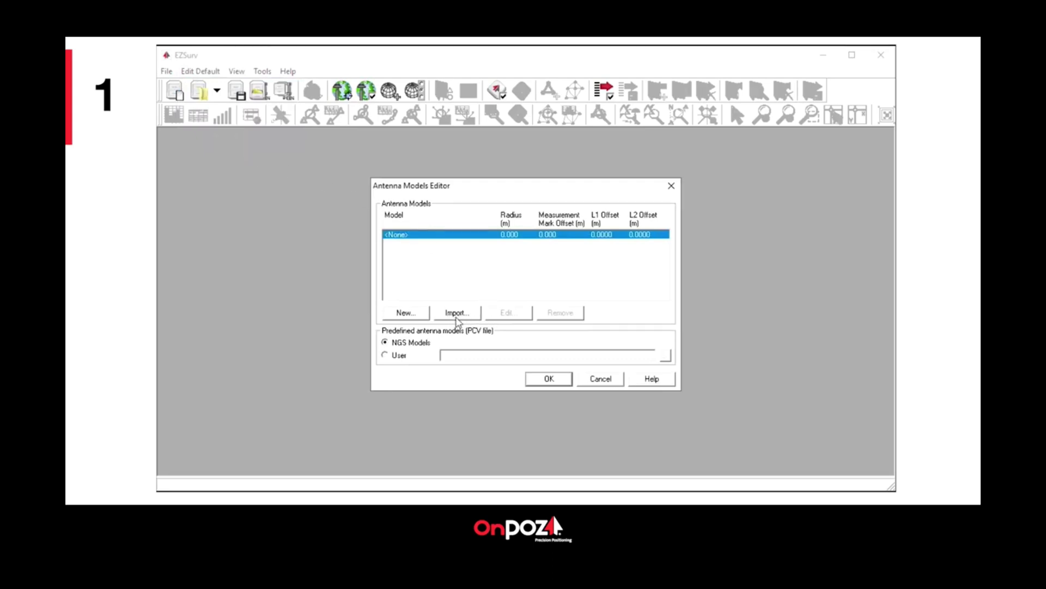
{"action": "left_click", "coordinate": [409, 315]}
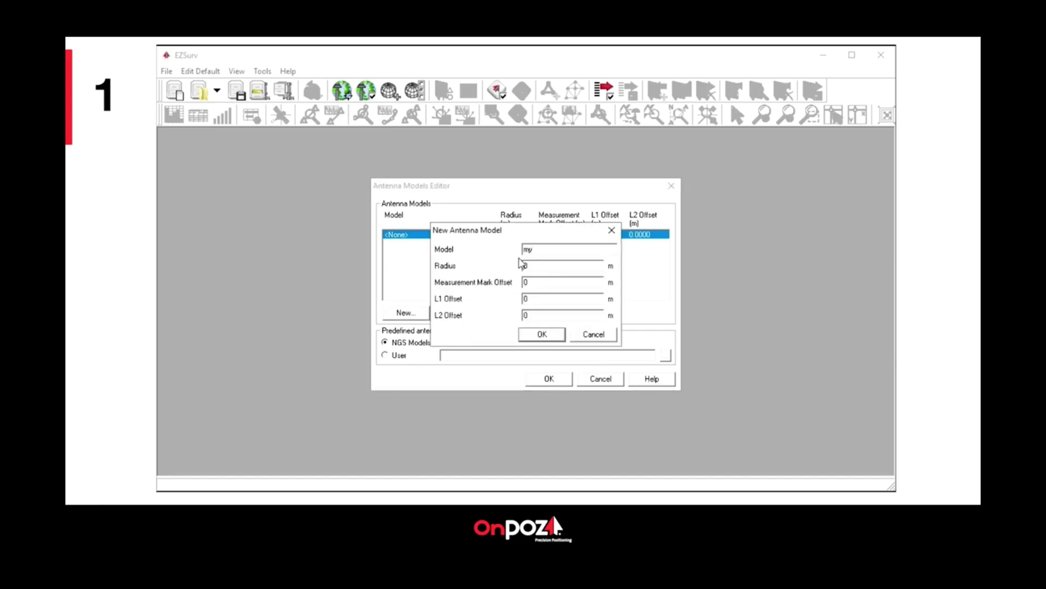
{"action": "type", "text": "myantenna"}
{"action": "left_click", "coordinate": [527, 266]}
{"action": "double_click", "coordinate": [528, 267]}
{"action": "double_click", "coordinate": [526, 282]}
{"action": "left_click", "coordinate": [597, 336]}
{"action": "left_click", "coordinate": [603, 376]}
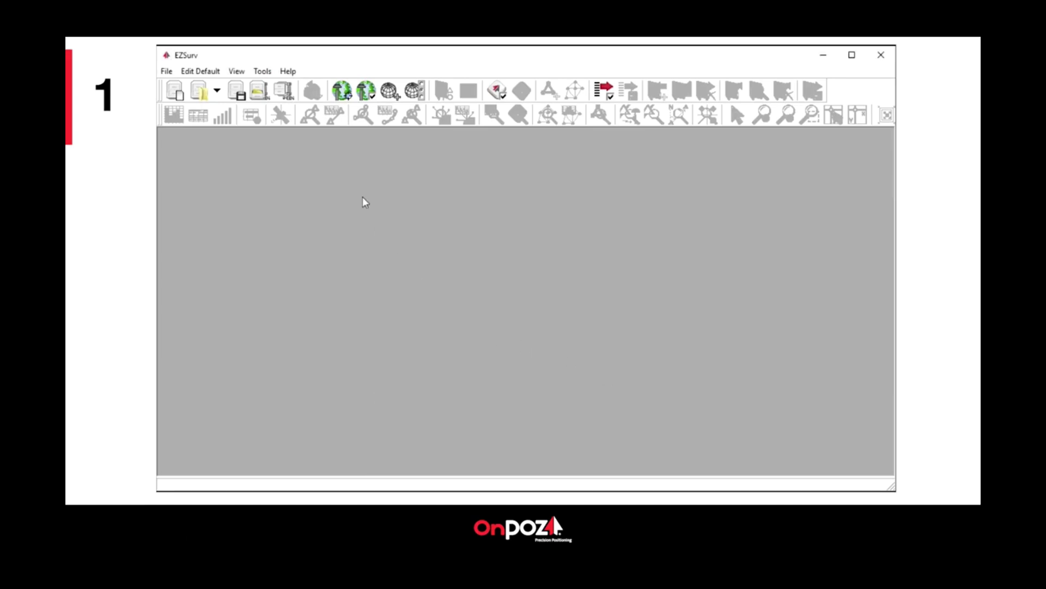
Select the predefined New-Zealand mapping system TM NZGD2000 NZTM2000 under Oceania, TM, NZDG2000.
{"action": "left_click", "coordinate": [261, 70]}
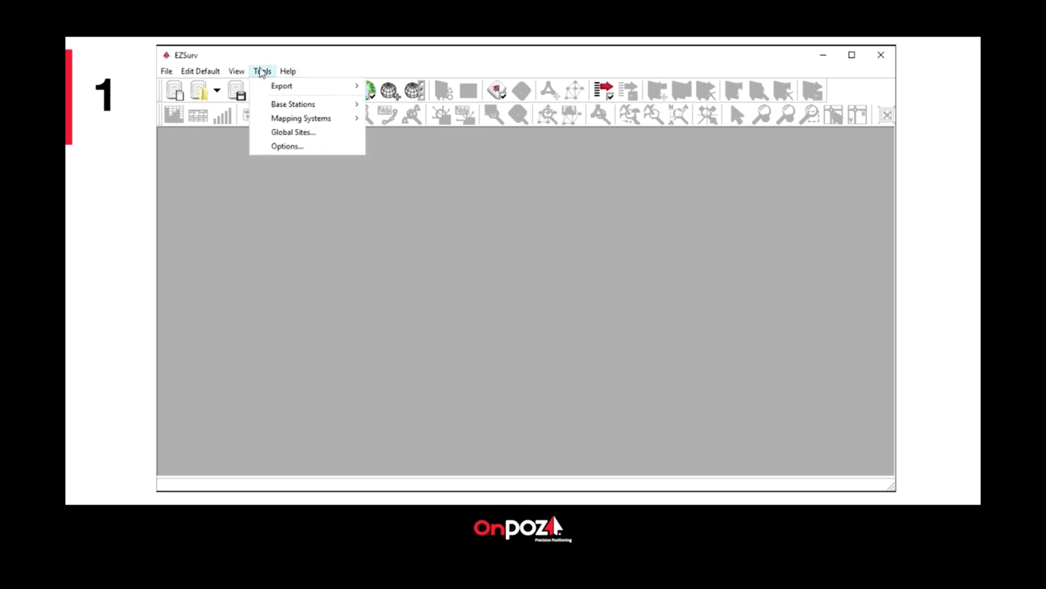
{"action": "mouse_move", "coordinate": [352, 120]}
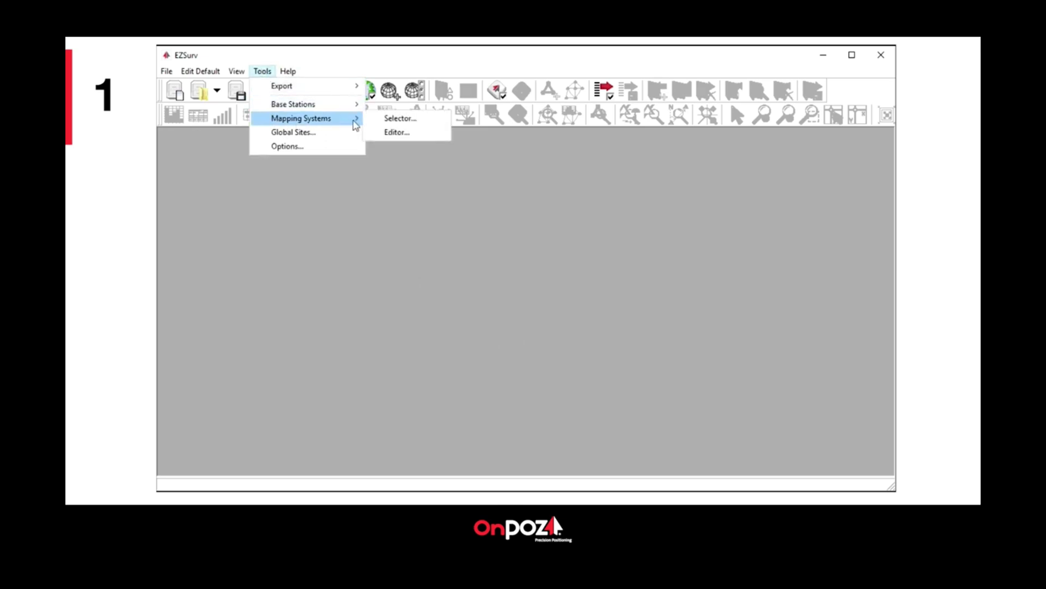
{"action": "left_click", "coordinate": [389, 119]}
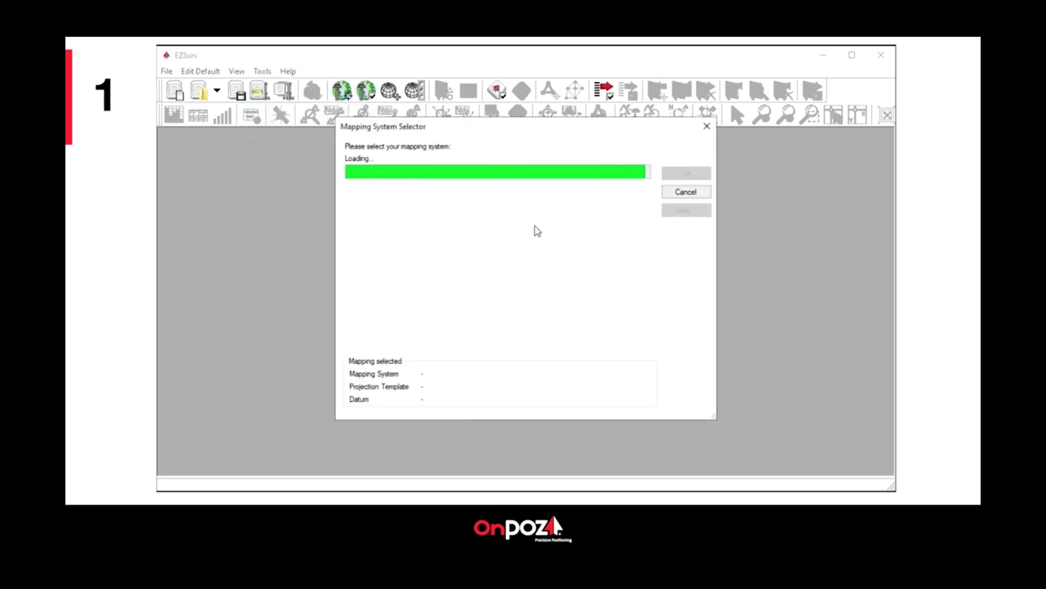
{"action": "left_click_drag", "start_coordinate": [652, 236], "coordinate": [648, 287]}
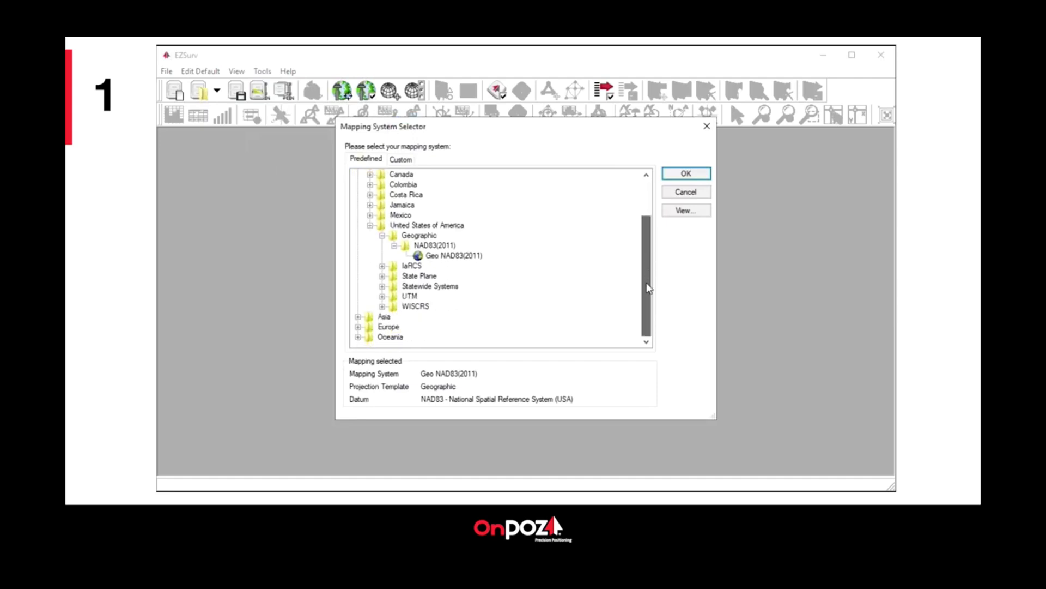
{"action": "left_click", "coordinate": [358, 337]}
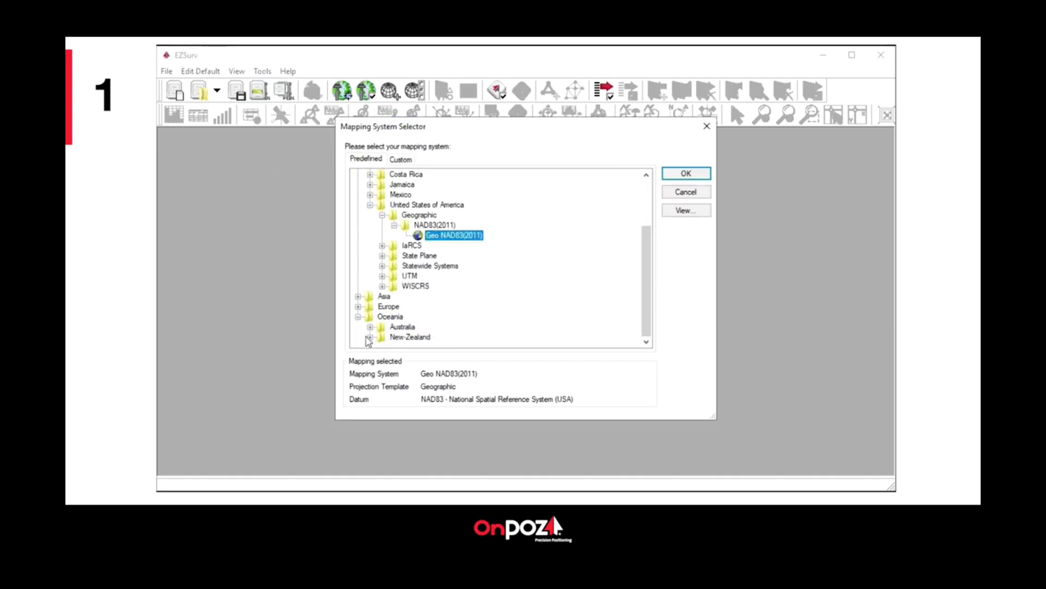
{"action": "left_click", "coordinate": [369, 337]}
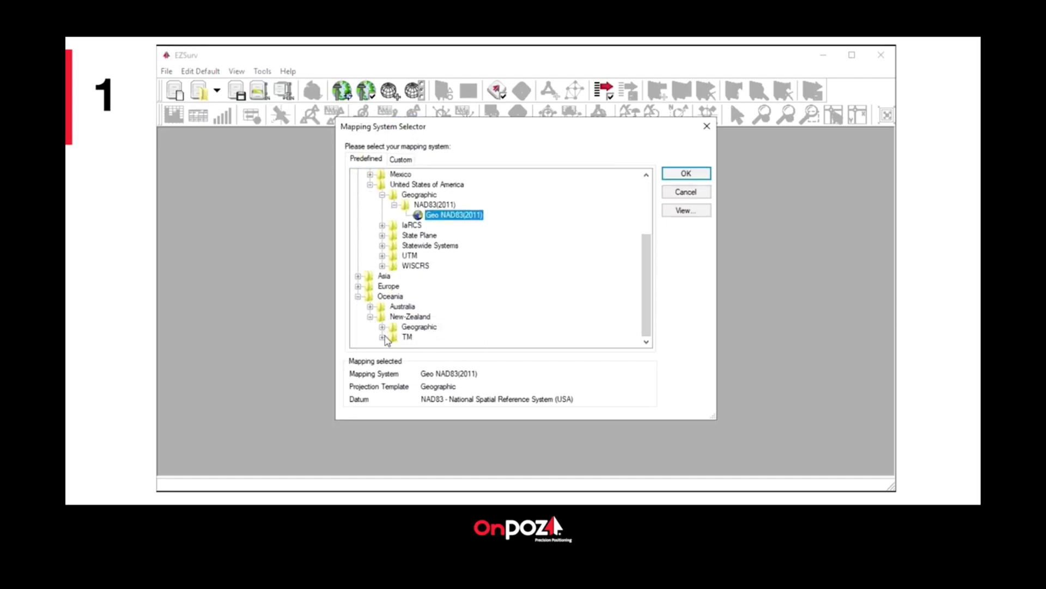
{"action": "left_click", "coordinate": [382, 337]}
{"action": "left_click", "coordinate": [395, 337]}
{"action": "left_click", "coordinate": [439, 337]}
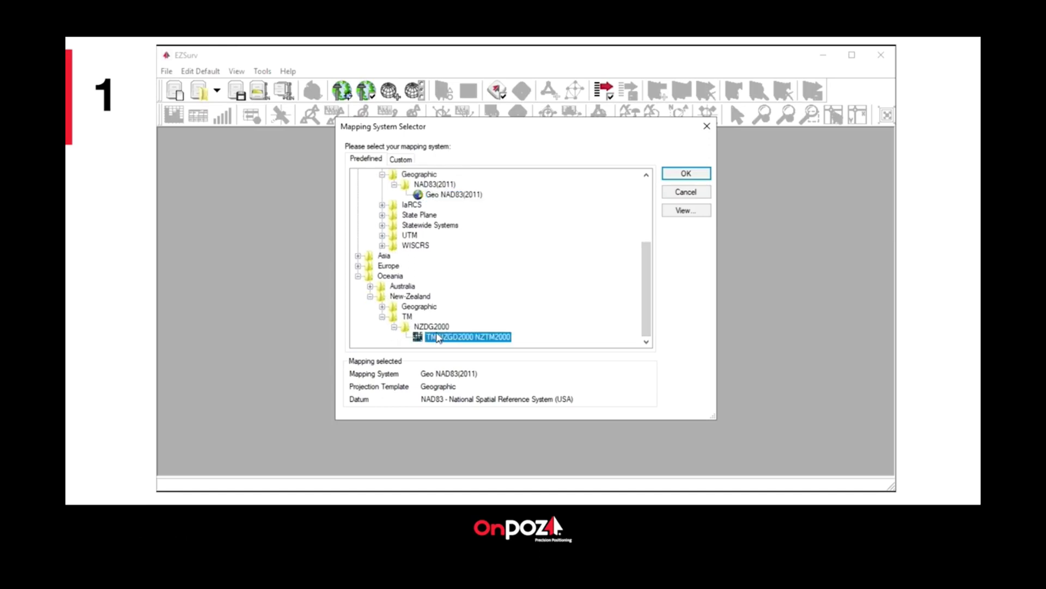
{"action": "left_click", "coordinate": [688, 174]}
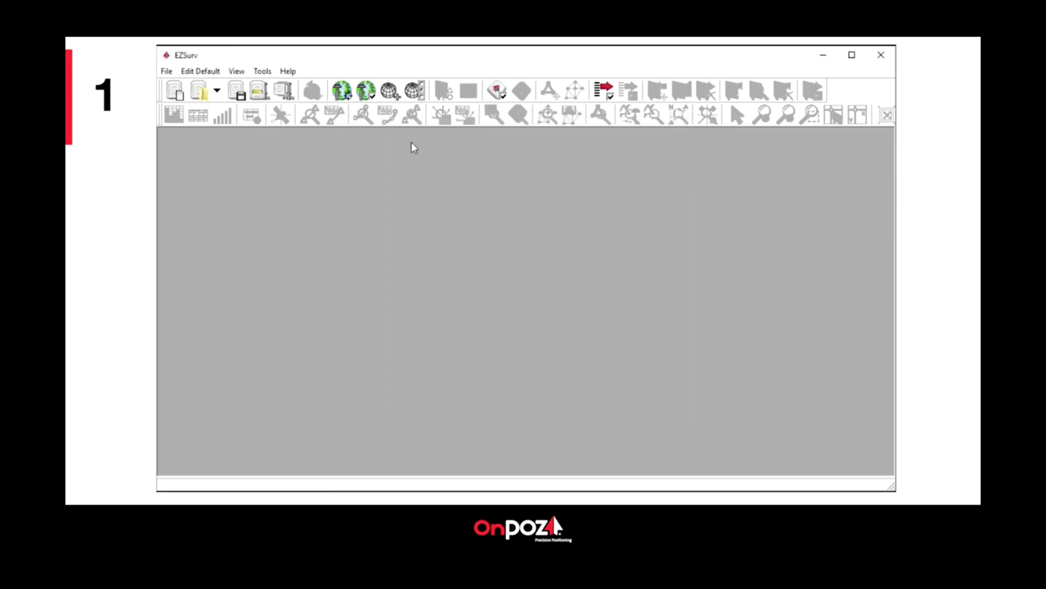
Review the program options for baseline and trajectory combinations, and the general measurement units.
{"action": "left_click", "coordinate": [269, 72]}
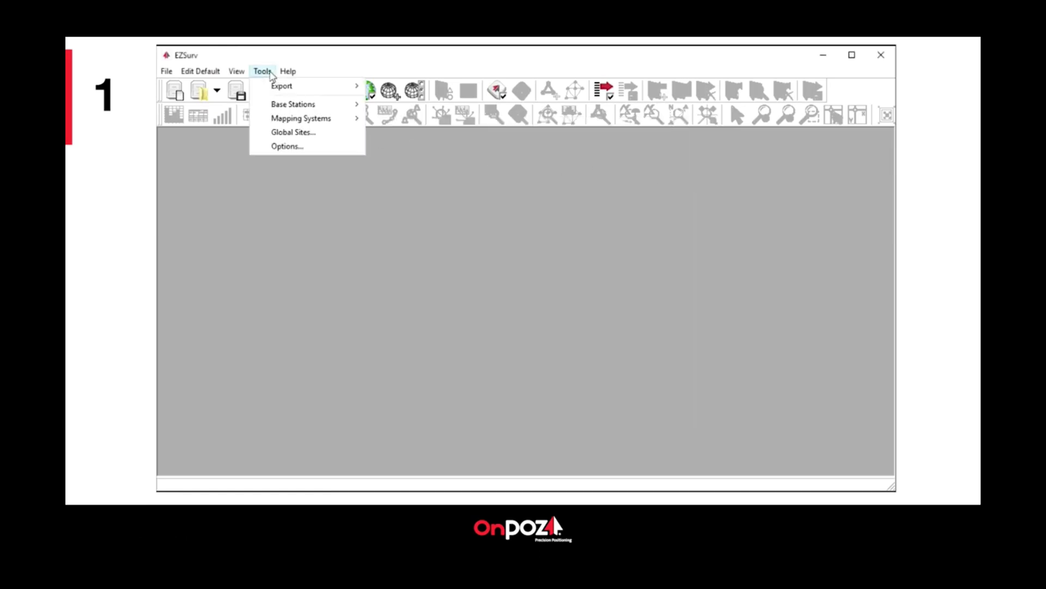
{"action": "left_click", "coordinate": [284, 147]}
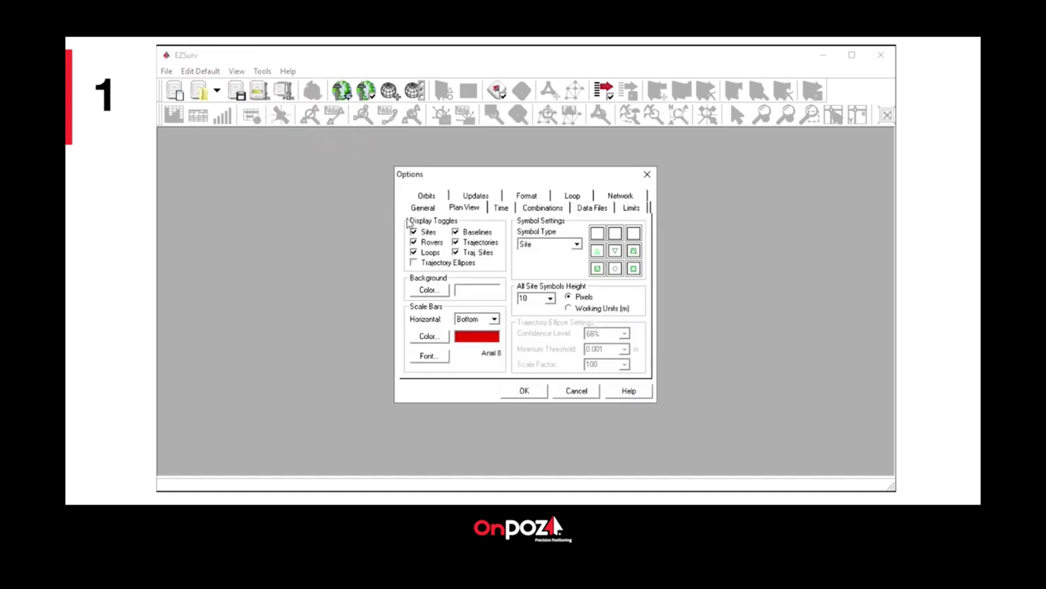
{"action": "left_click", "coordinate": [540, 208]}
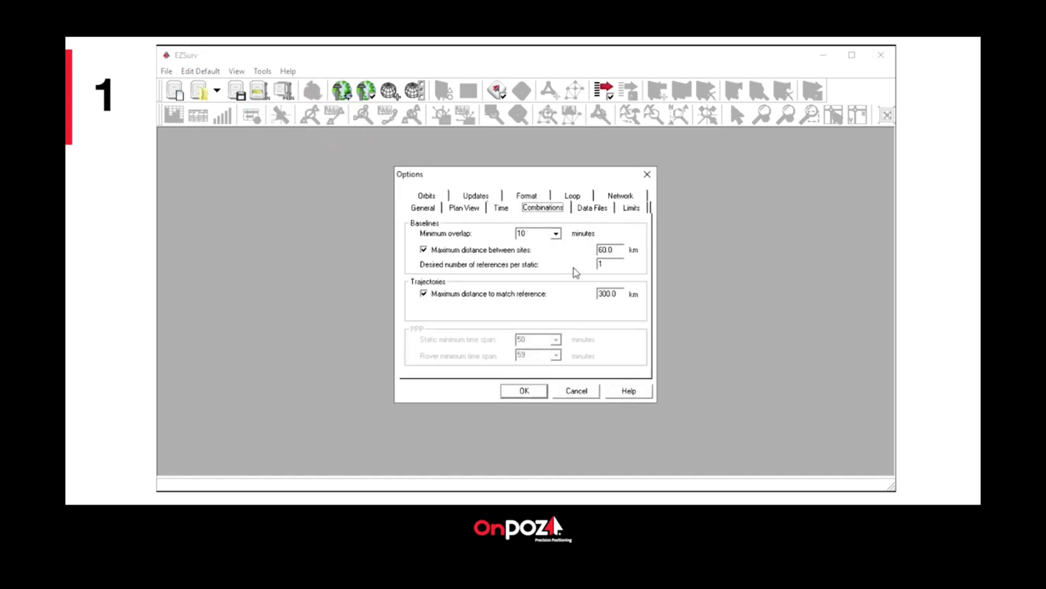
{"action": "left_click_drag", "start_coordinate": [606, 289], "coordinate": [599, 293]}
{"action": "left_click", "coordinate": [422, 211]}
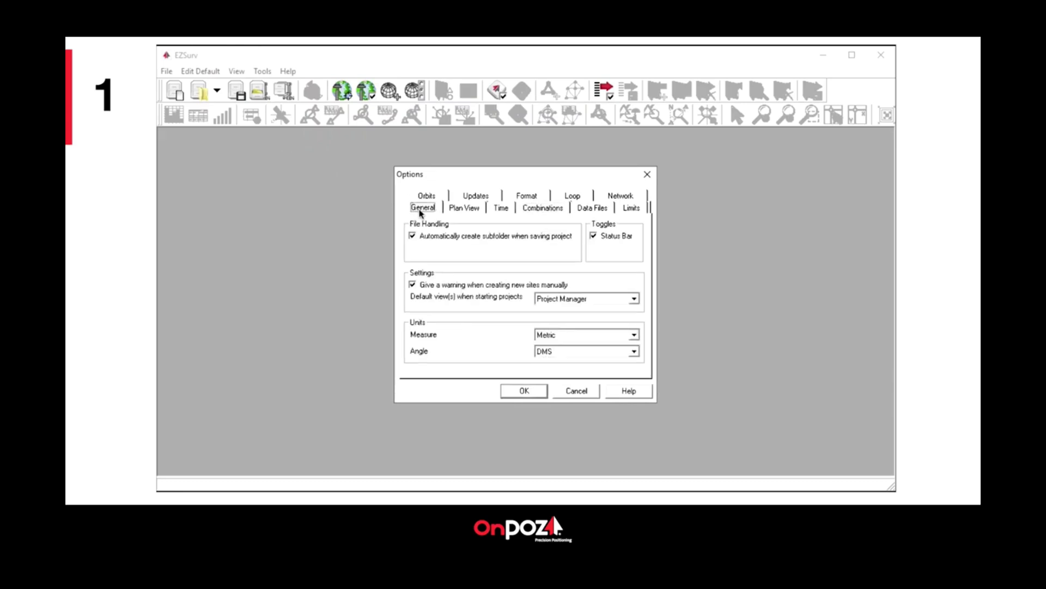
{"action": "left_click", "coordinate": [560, 335]}
{"action": "left_click", "coordinate": [560, 336]}
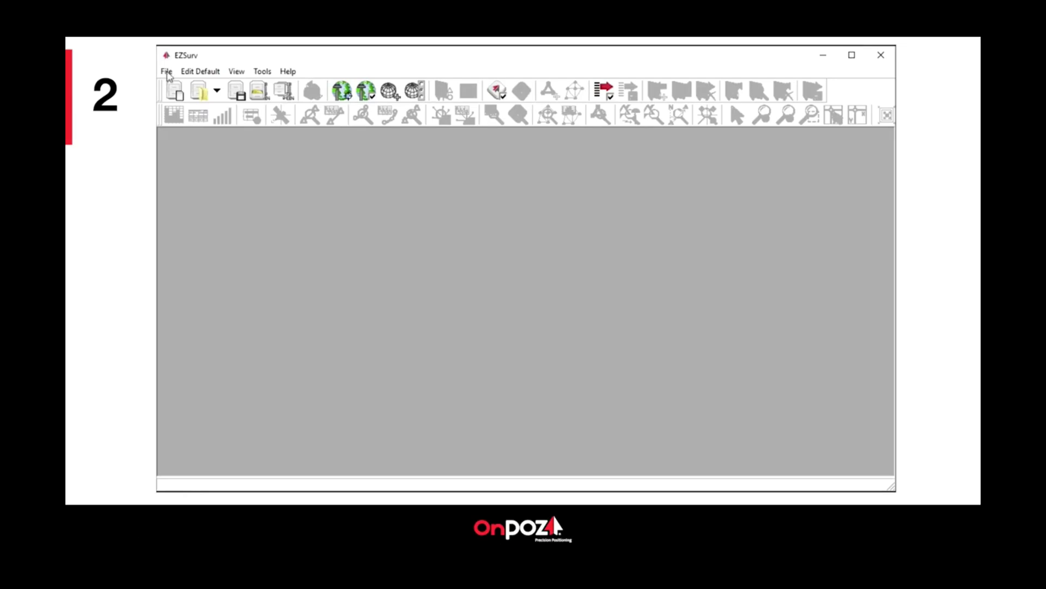
Create a new project and add the base observation file from the Base folder to its observations.
{"action": "left_click", "coordinate": [167, 73]}
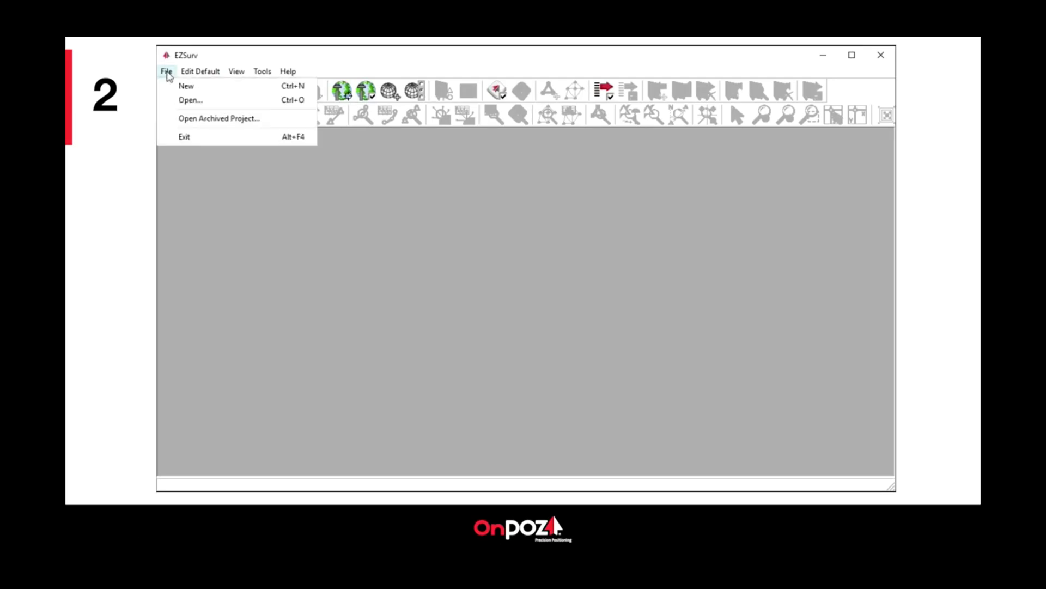
{"action": "left_click", "coordinate": [186, 86]}
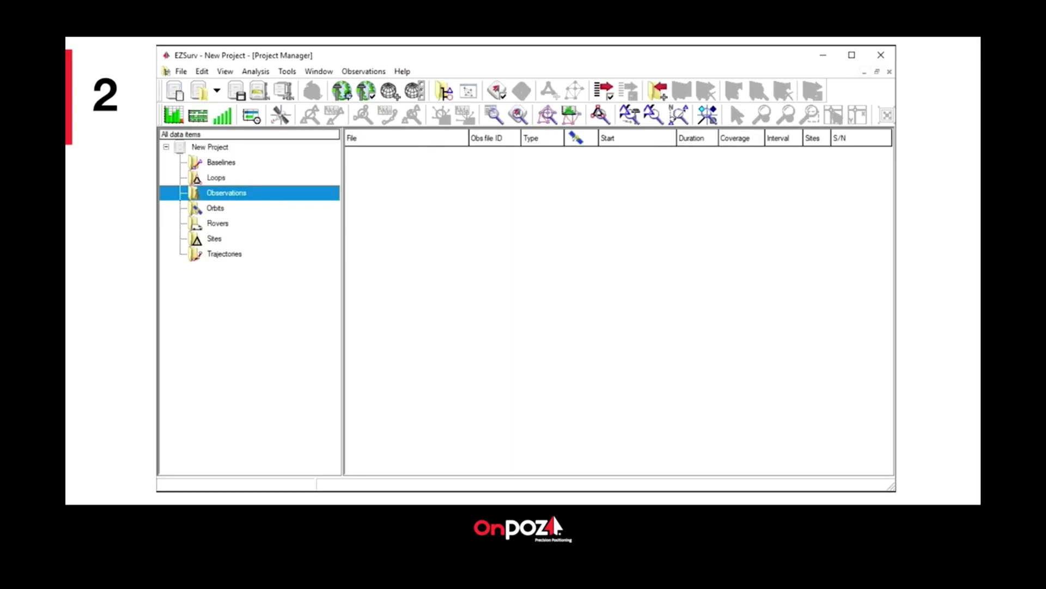
{"action": "left_click", "coordinate": [249, 486]}
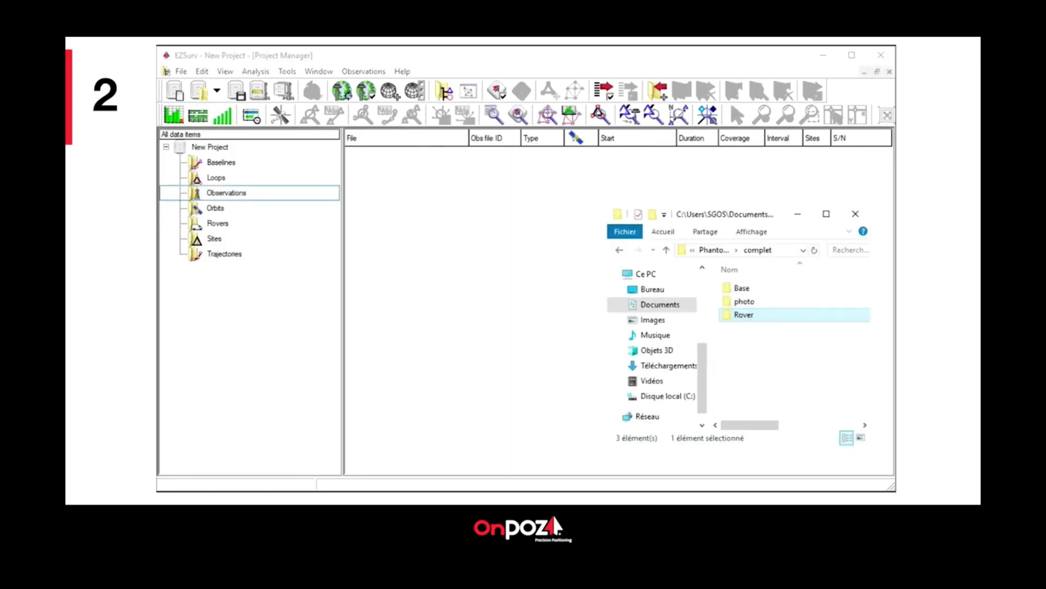
{"action": "double_click", "coordinate": [740, 289]}
{"action": "left_click_drag", "start_coordinate": [739, 291], "coordinate": [468, 213]}
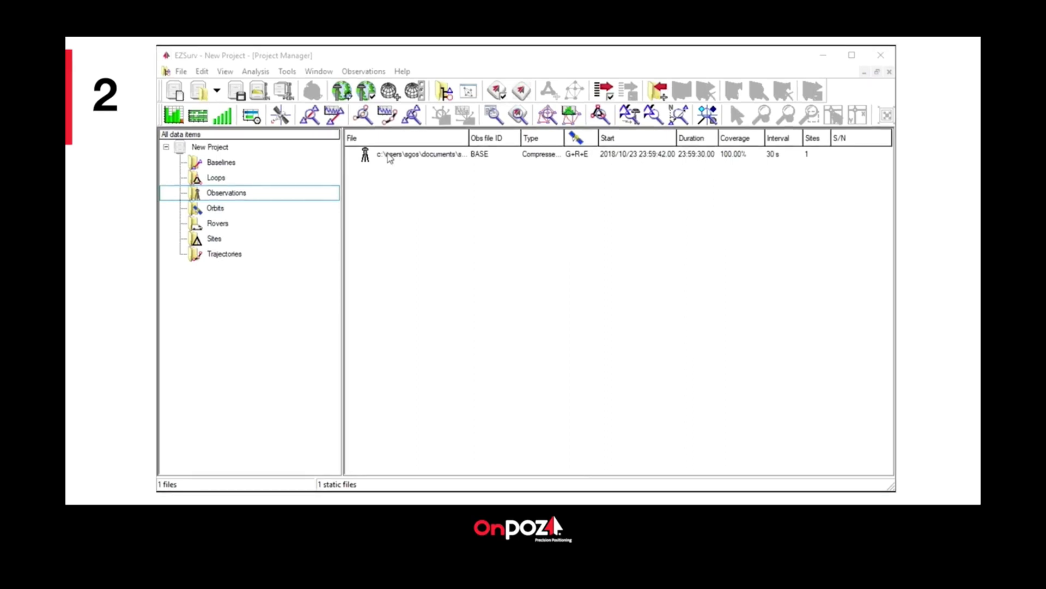
Set the antenna height of the WARK site's occupation to 1.75 m in the Site Editor.
{"action": "right_click", "coordinate": [390, 157]}
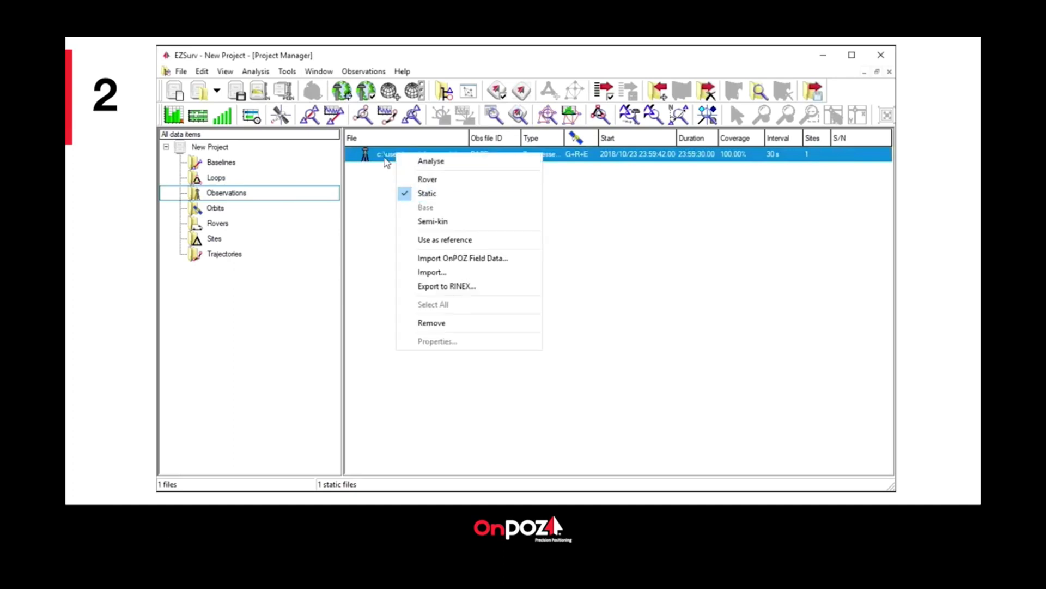
{"action": "left_click", "coordinate": [386, 163]}
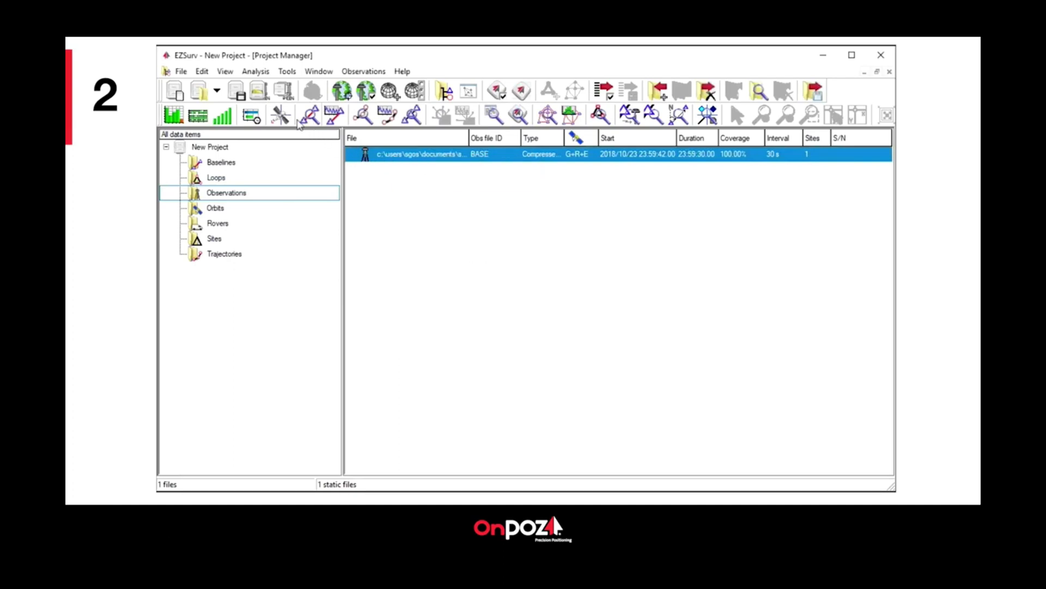
{"action": "left_click", "coordinate": [202, 72]}
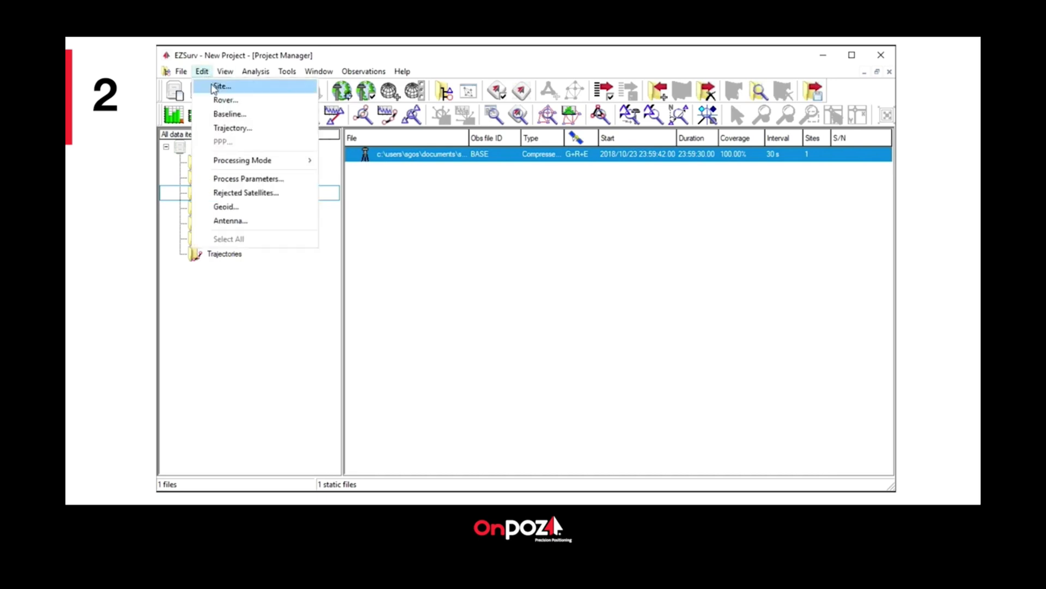
{"action": "left_click", "coordinate": [221, 86]}
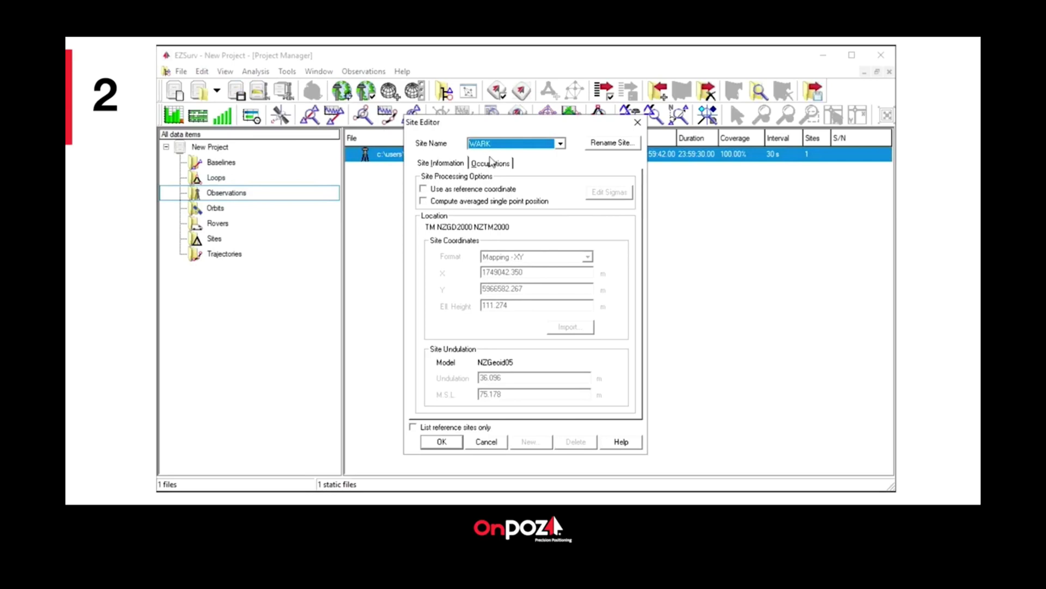
{"action": "left_click", "coordinate": [498, 165]}
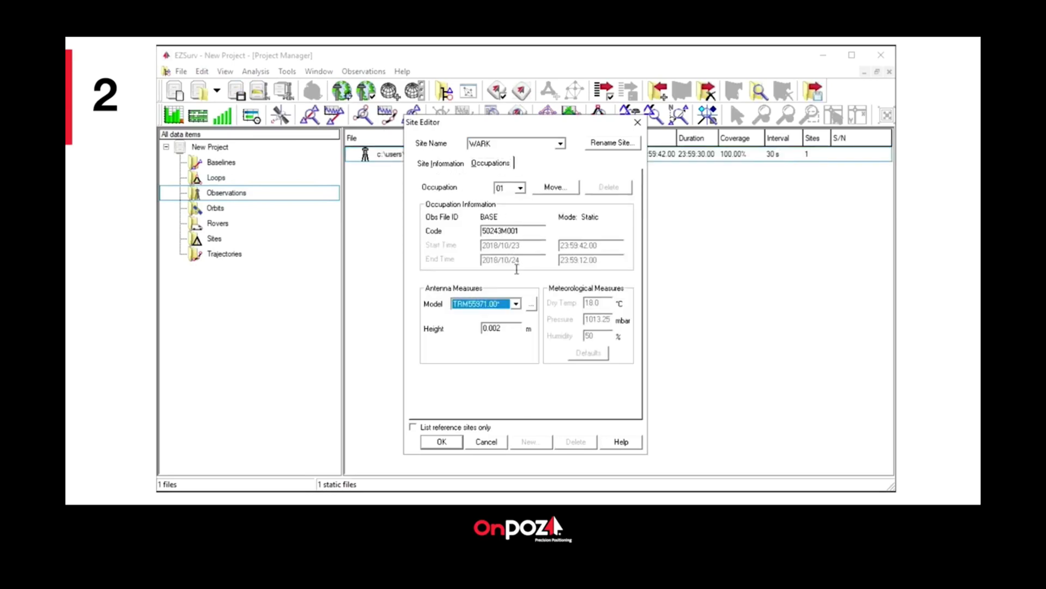
{"action": "double_click", "coordinate": [478, 331]}
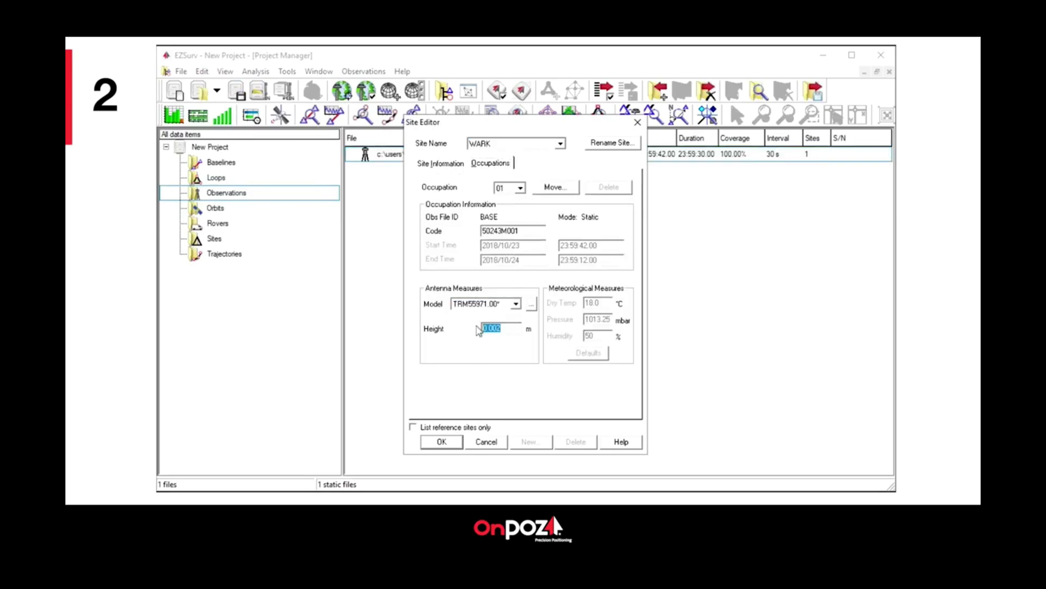
{"action": "type", "text": "1.75"}
{"action": "left_click", "coordinate": [441, 442]}
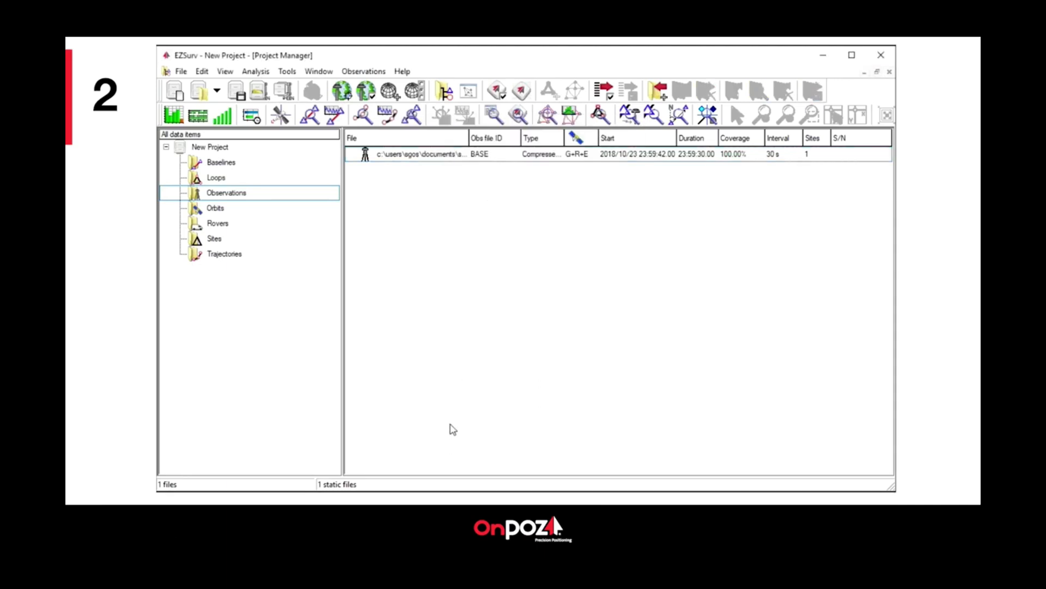
Review the reference coordinates and coordinate format options for the BASE observation's WARK site without applying them.
{"action": "left_click", "coordinate": [436, 154]}
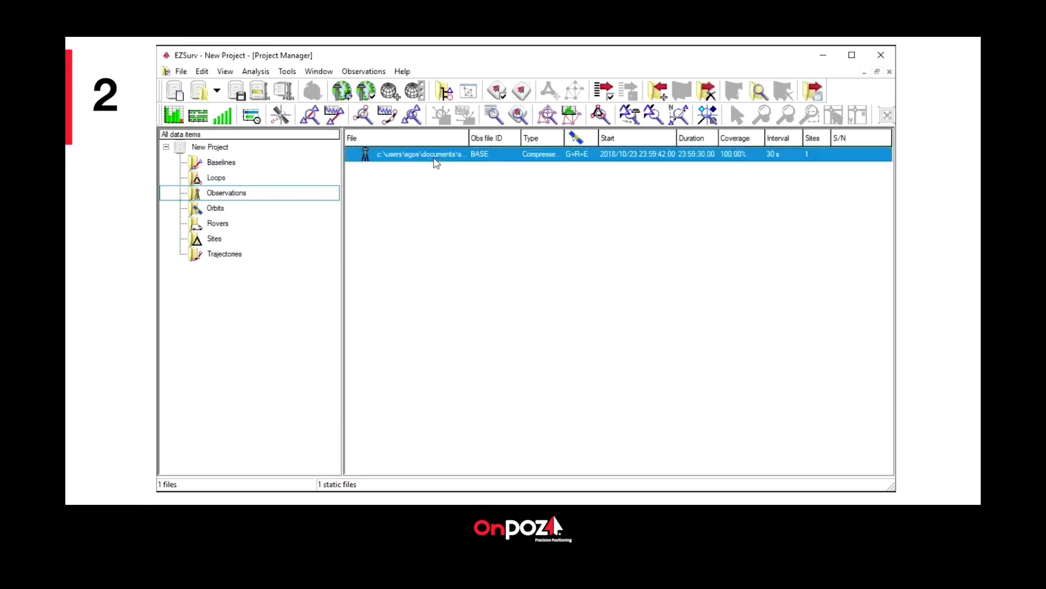
{"action": "right_click", "coordinate": [435, 163]}
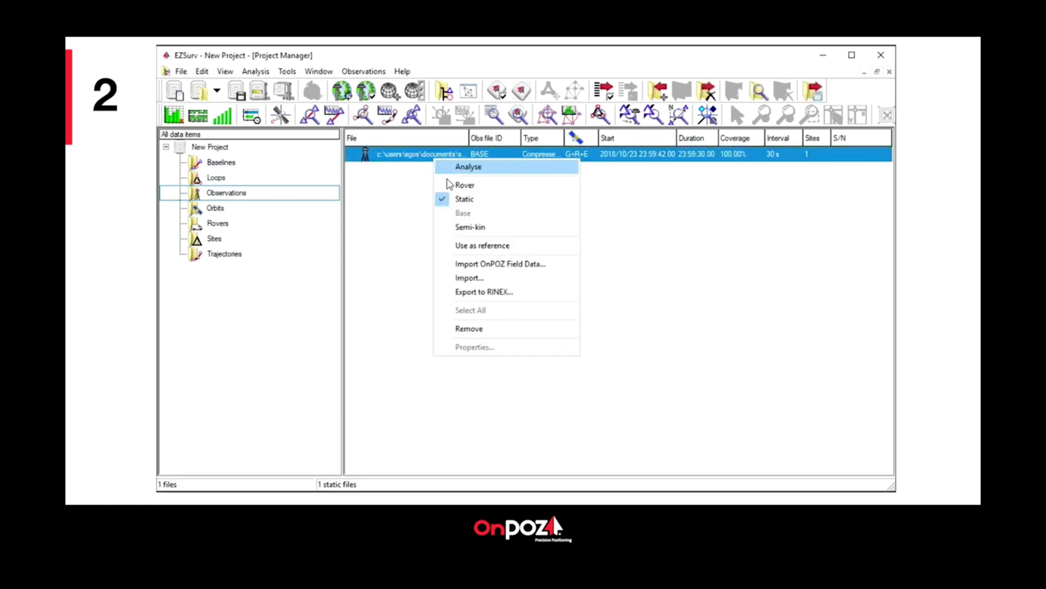
{"action": "left_click", "coordinate": [479, 246]}
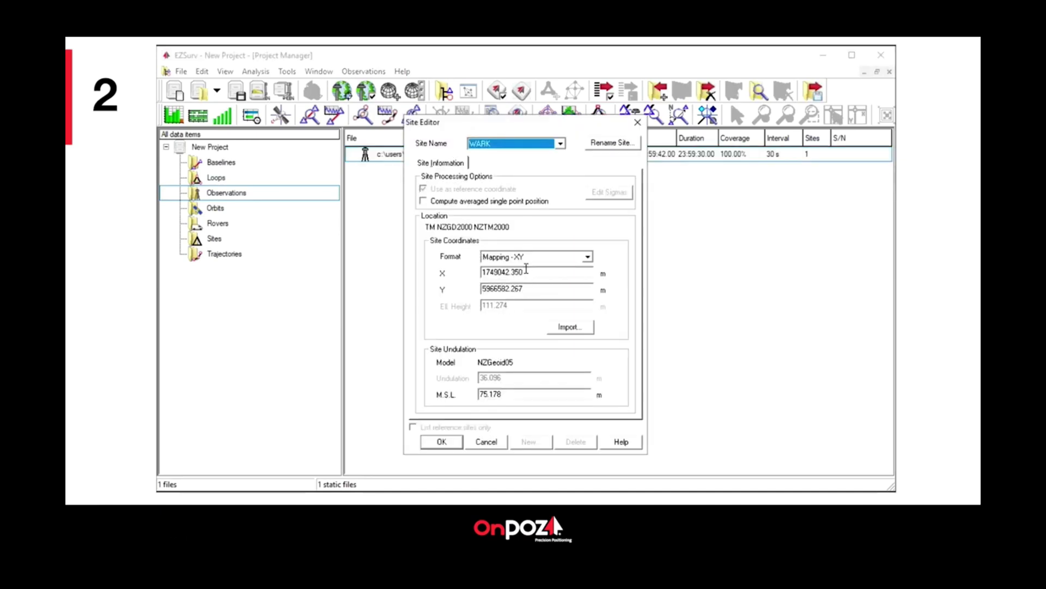
{"action": "left_click", "coordinate": [587, 257]}
{"action": "left_click", "coordinate": [590, 257]}
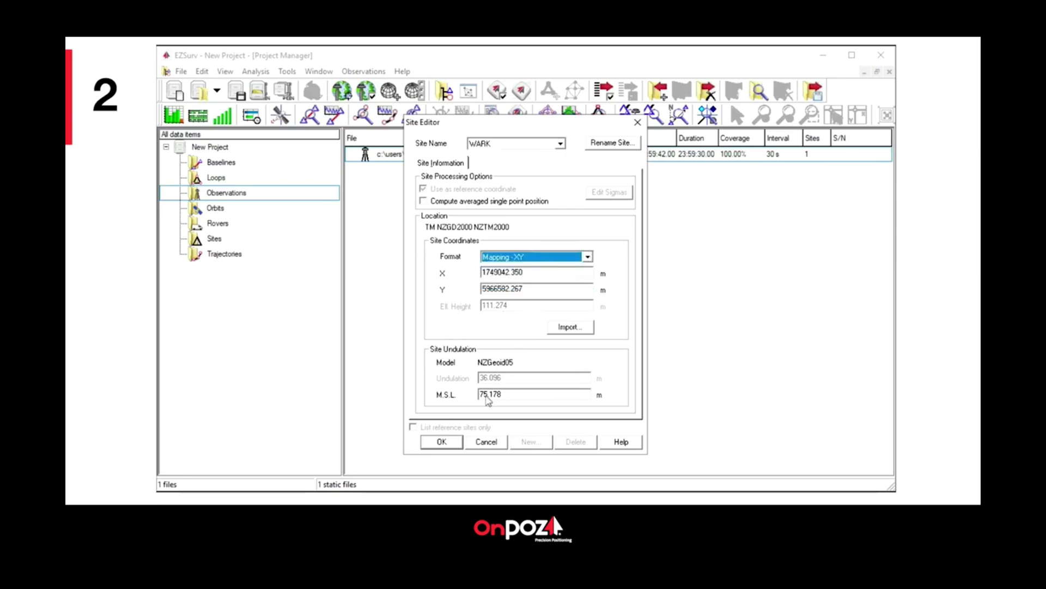
{"action": "left_click", "coordinate": [487, 443]}
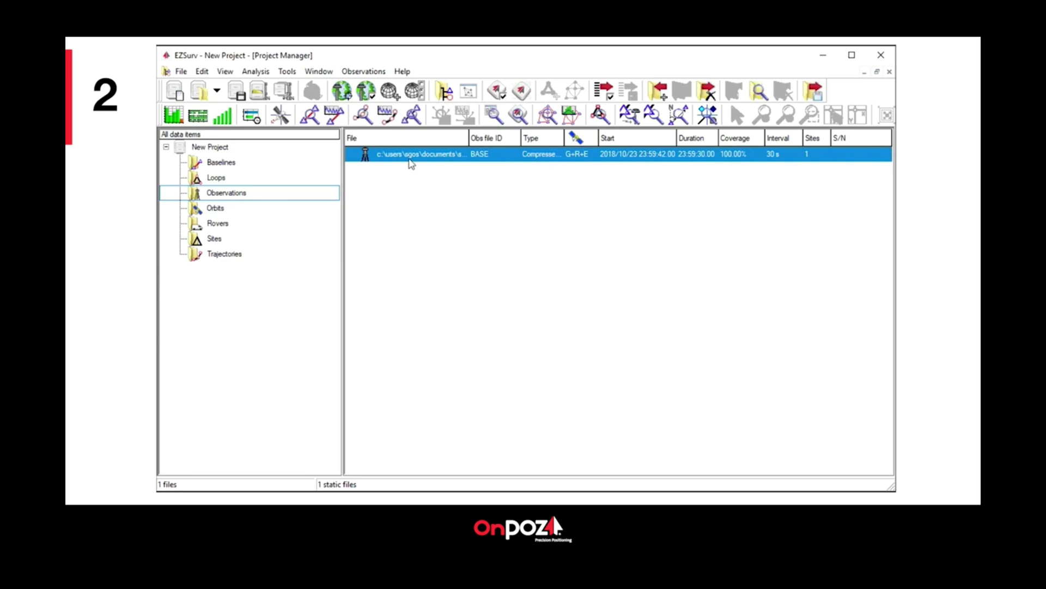
Process the BASE observation automatically, and set it as reference with the computed WARK site coordinates.
{"action": "left_click", "coordinate": [522, 92]}
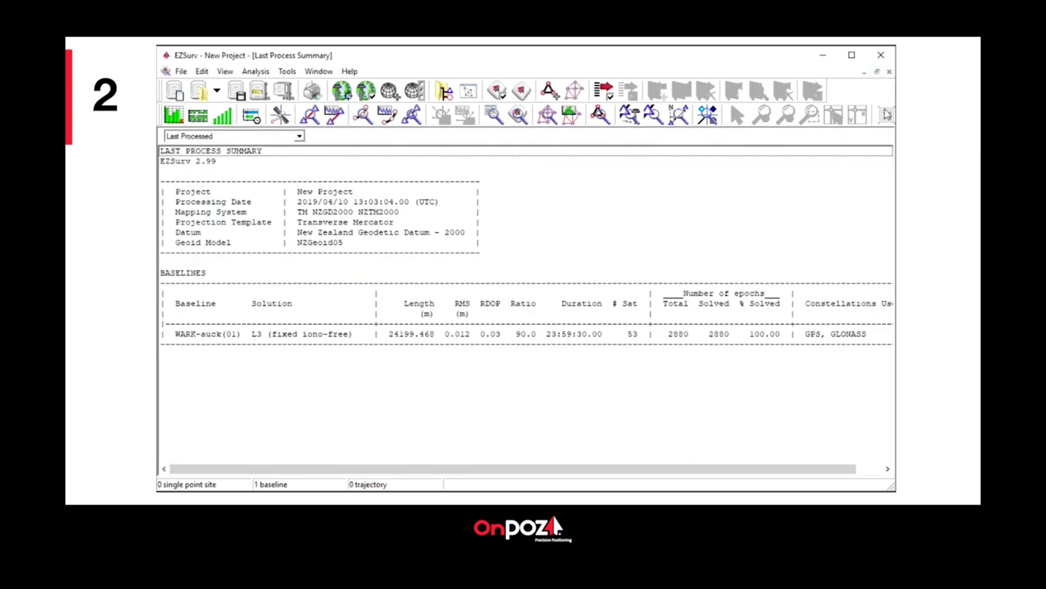
{"action": "left_click", "coordinate": [889, 72]}
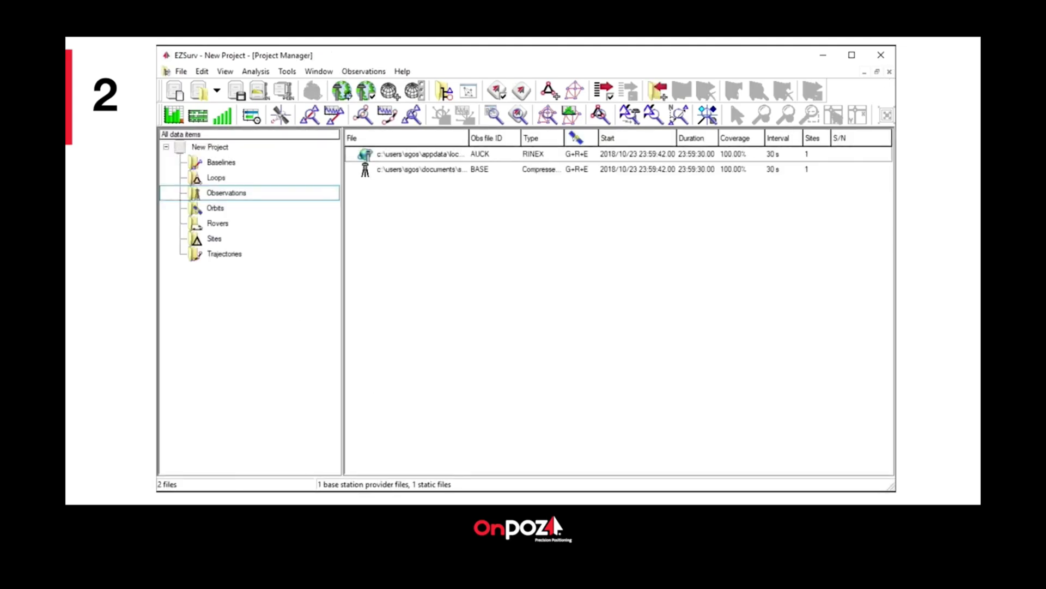
{"action": "left_click", "coordinate": [429, 170]}
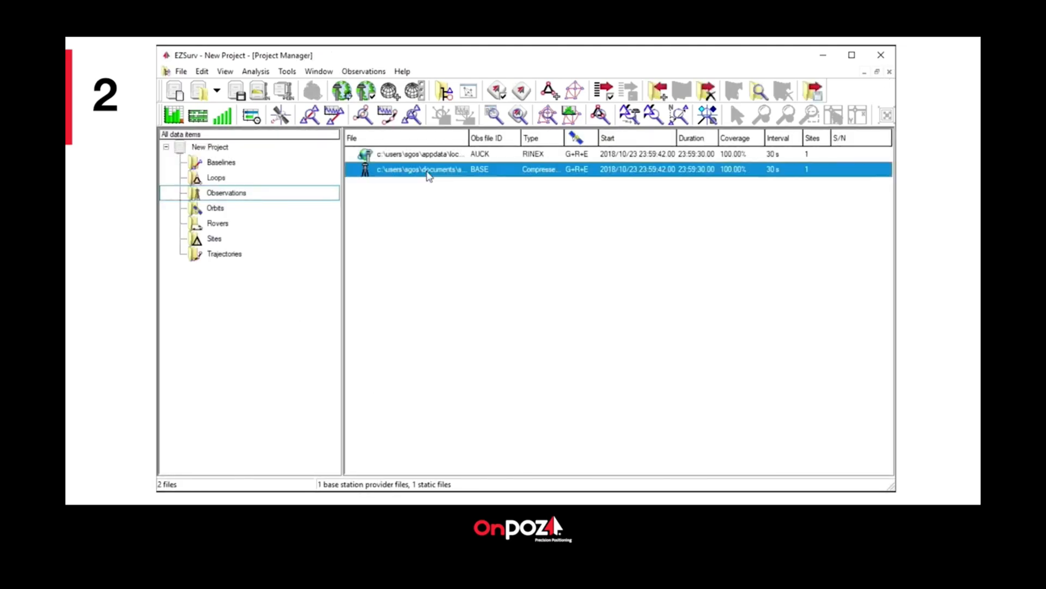
{"action": "right_click", "coordinate": [428, 173]}
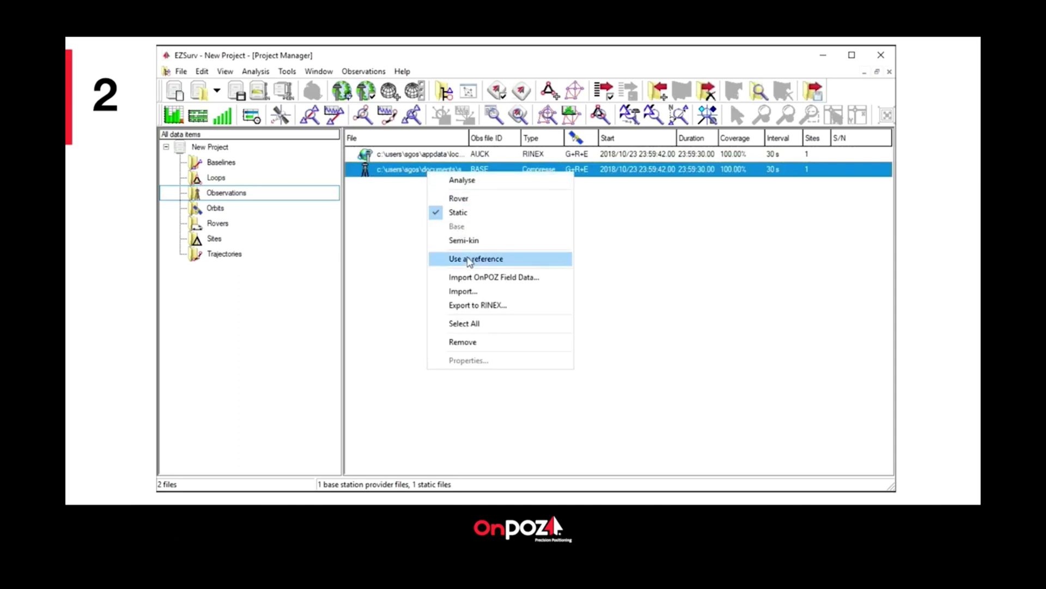
{"action": "left_click", "coordinate": [512, 260]}
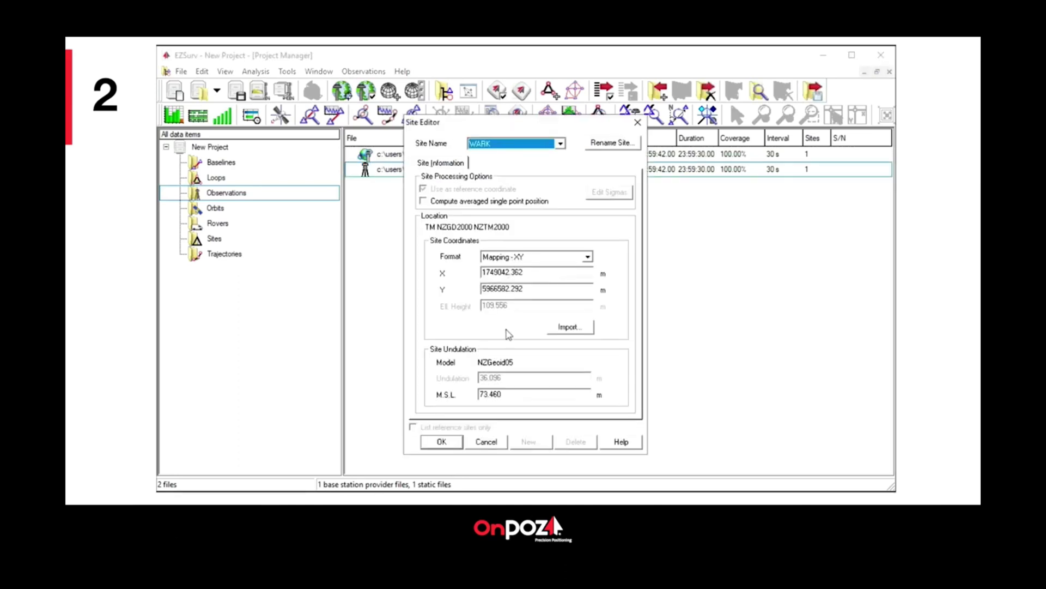
{"action": "left_click", "coordinate": [442, 442]}
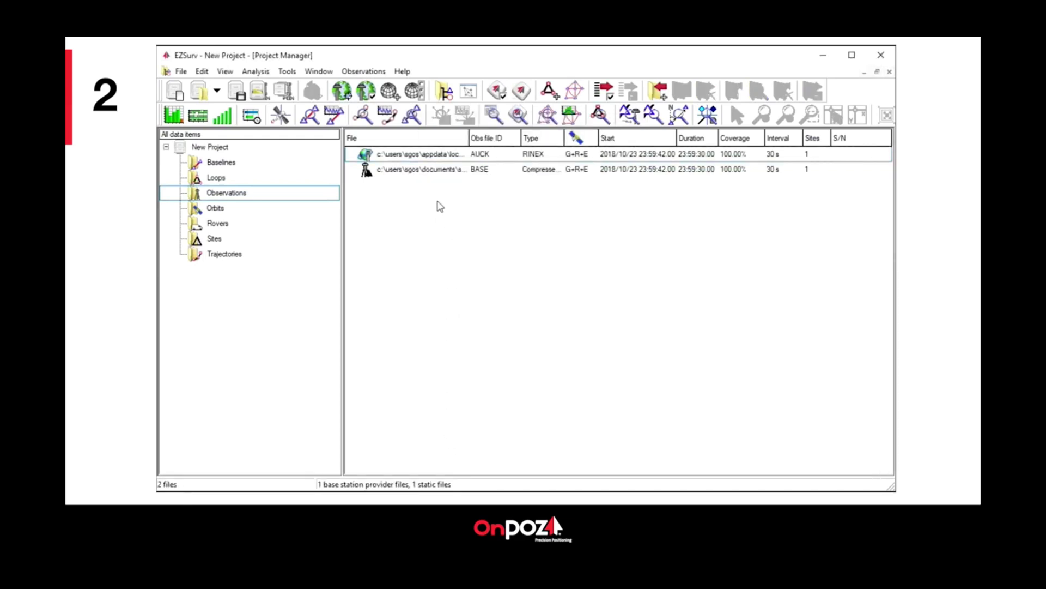
Remove the AUCK observation file and its attached results from the project.
{"action": "left_click", "coordinate": [431, 158]}
{"action": "right_click", "coordinate": [429, 157]}
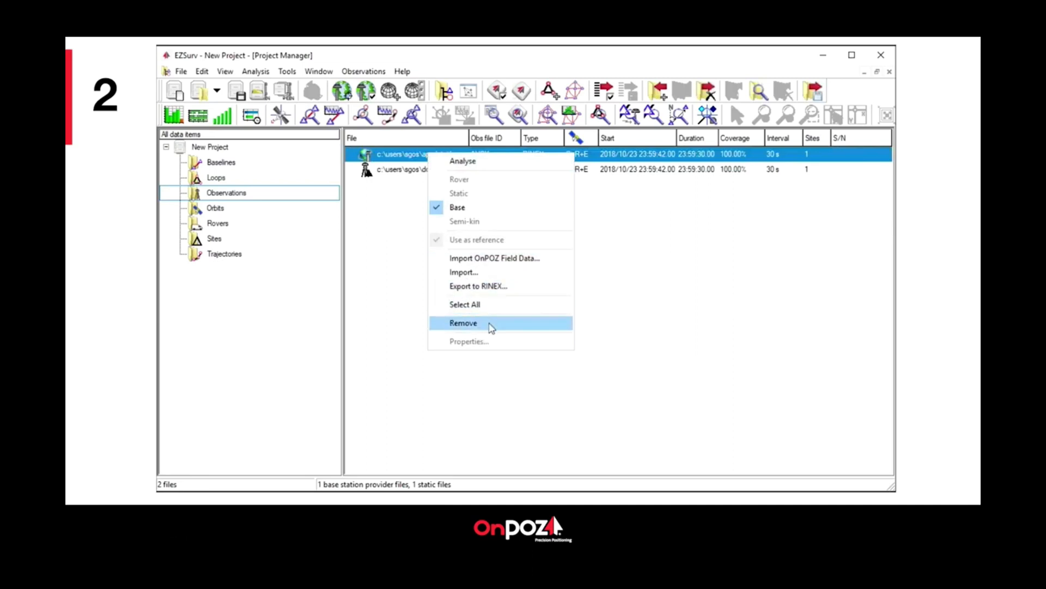
{"action": "left_click", "coordinate": [463, 322]}
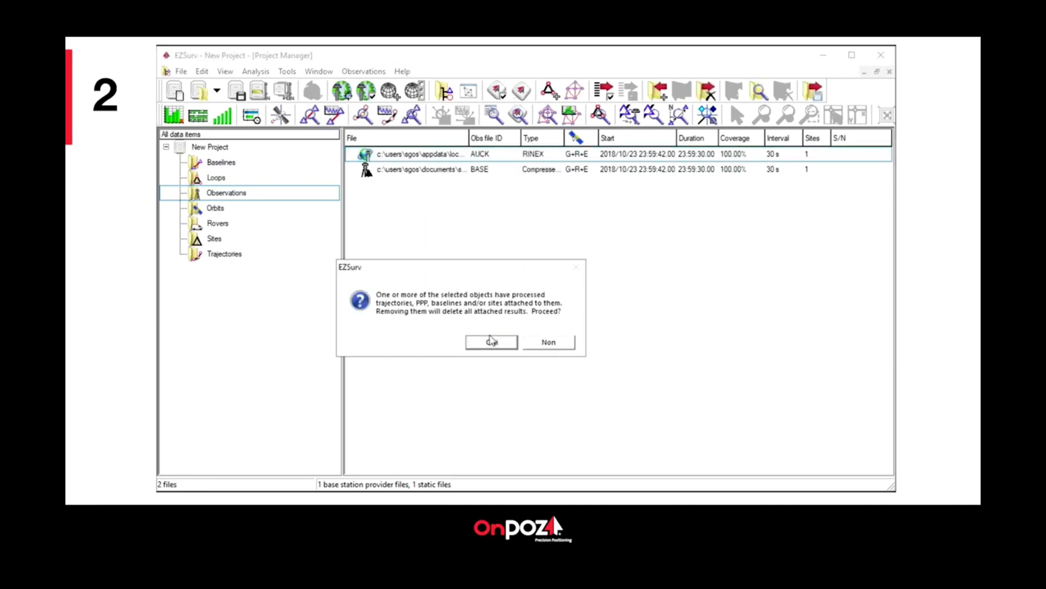
{"action": "left_click", "coordinate": [491, 341]}
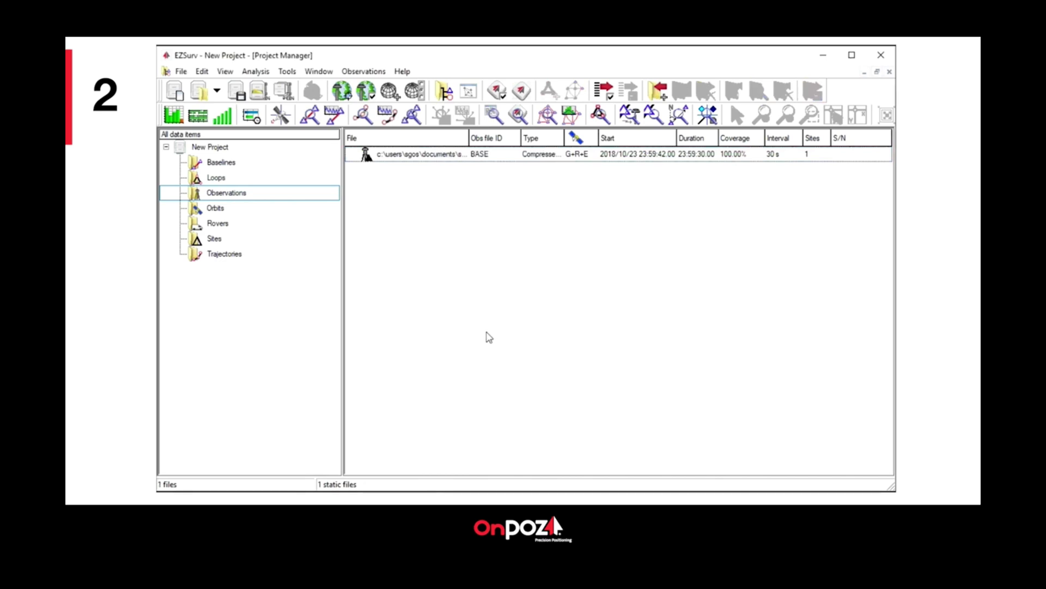
Add the Rover.obs file from the Rover folder to the project's observations.
{"action": "key", "text": "alt+Tab"}
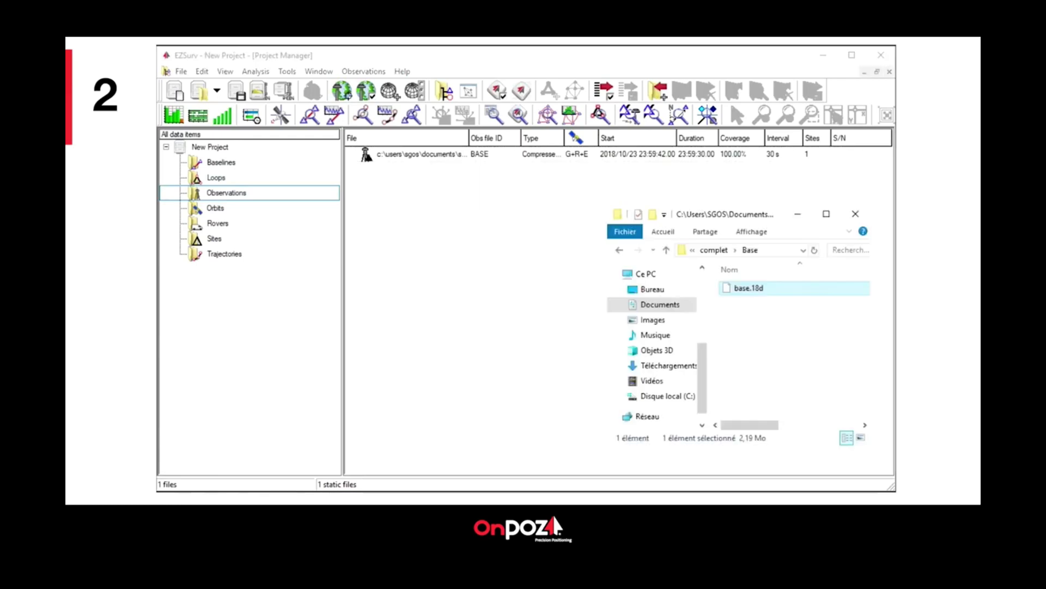
{"action": "left_click", "coordinate": [668, 250]}
{"action": "double_click", "coordinate": [745, 316]}
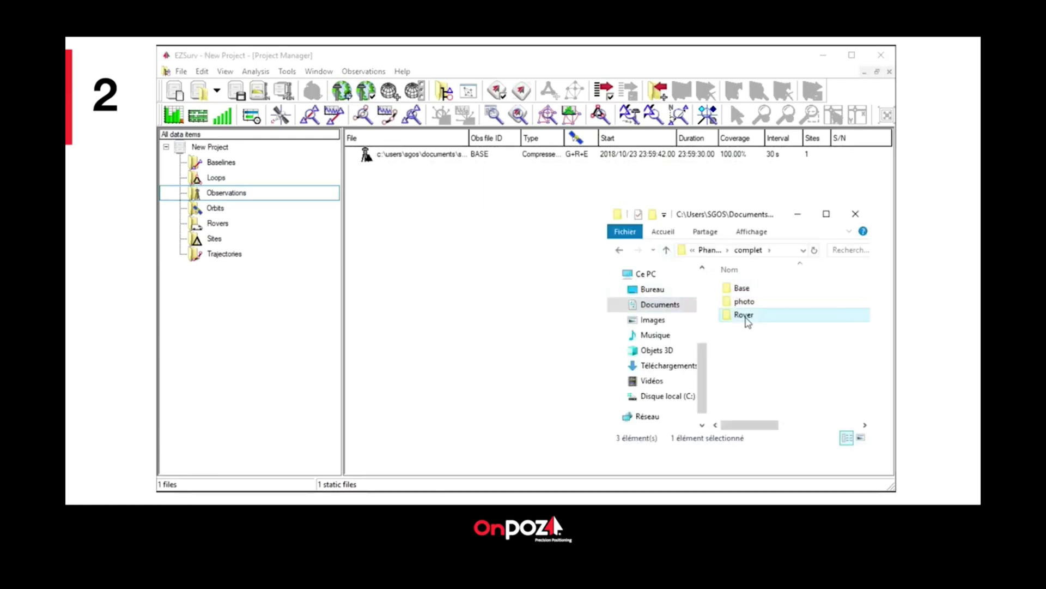
{"action": "left_click", "coordinate": [746, 293]}
{"action": "left_click_drag", "start_coordinate": [745, 294], "coordinate": [448, 205]}
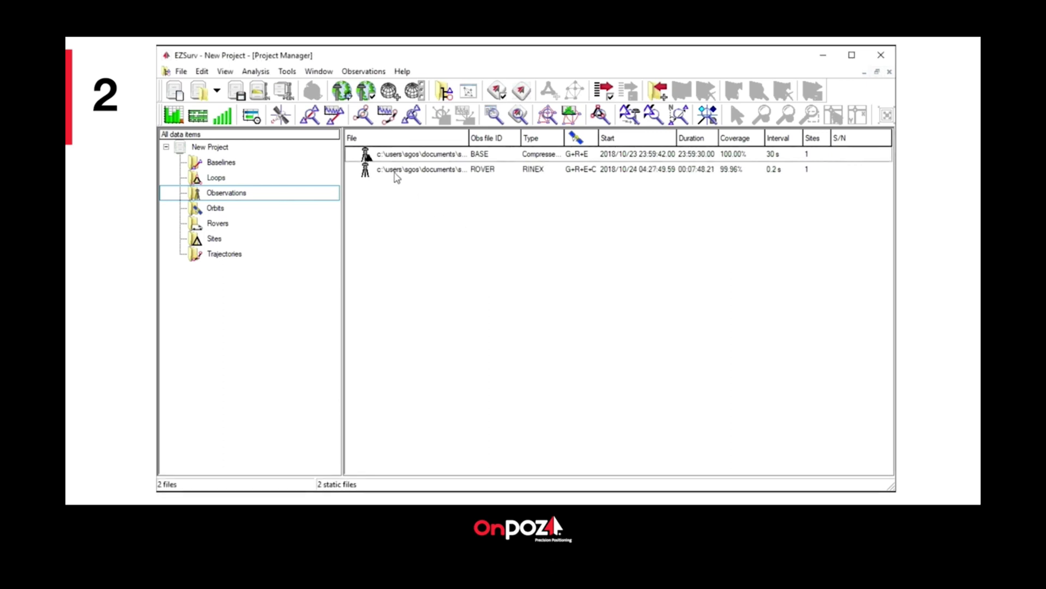
Set the ROVER observation's mode to Rover and process its trajectory automatically.
{"action": "left_click", "coordinate": [396, 173]}
{"action": "right_click", "coordinate": [397, 173]}
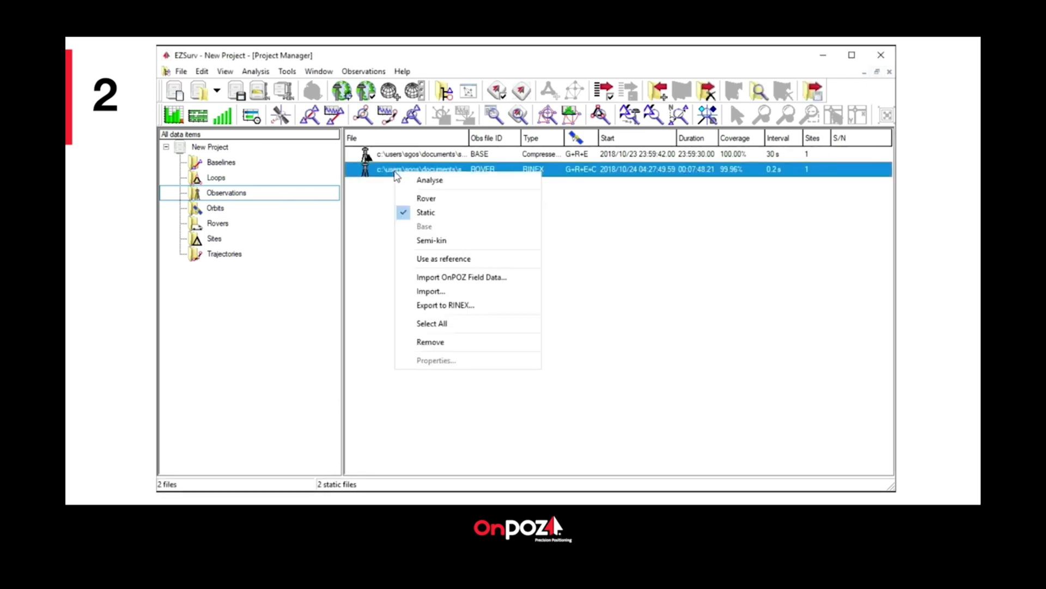
{"action": "left_click", "coordinate": [417, 199]}
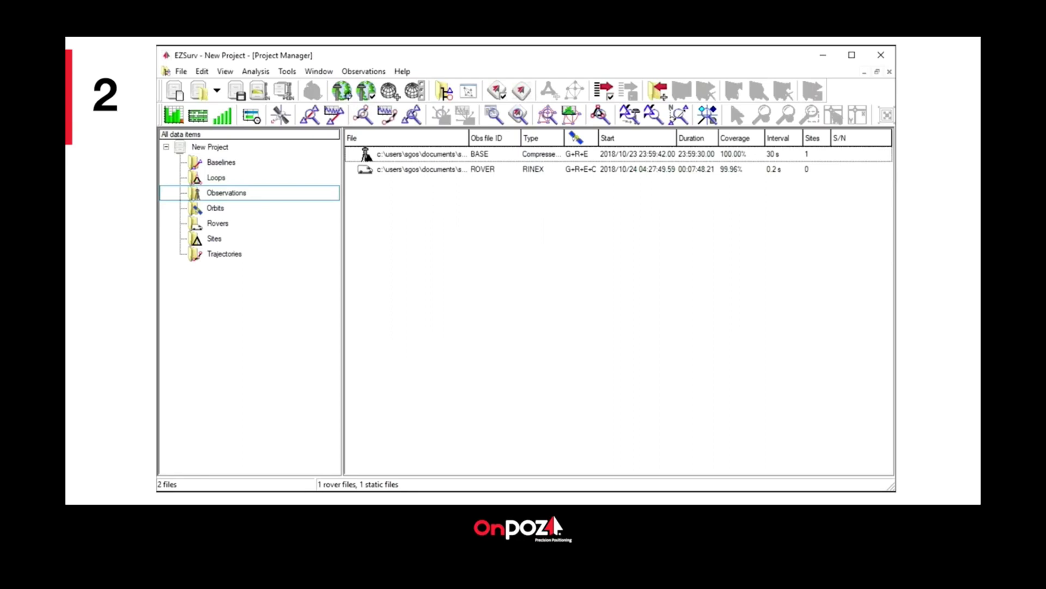
{"action": "left_click", "coordinate": [522, 91]}
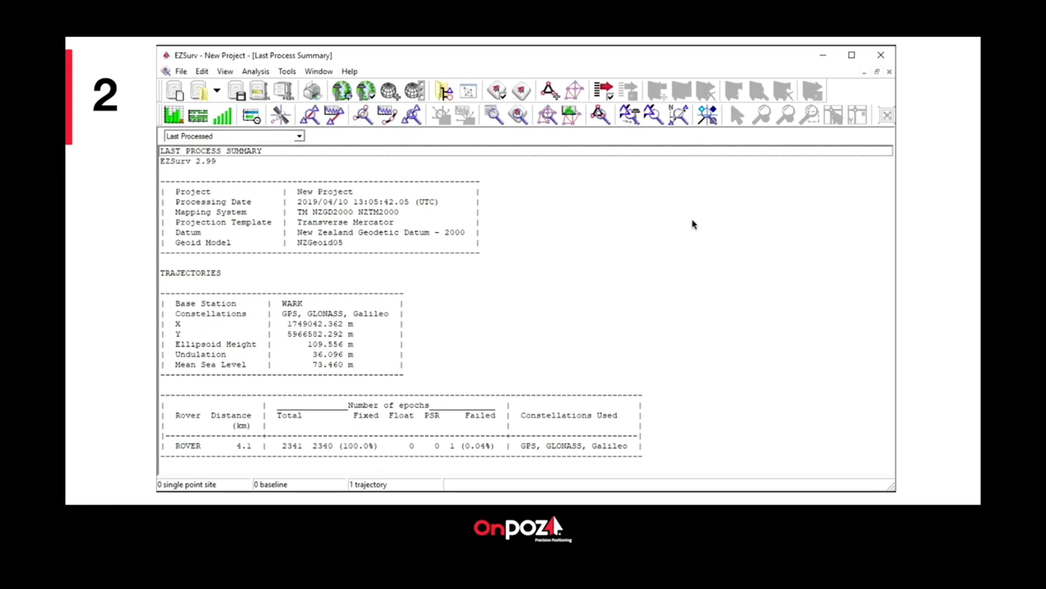
{"action": "left_click", "coordinate": [889, 72]}
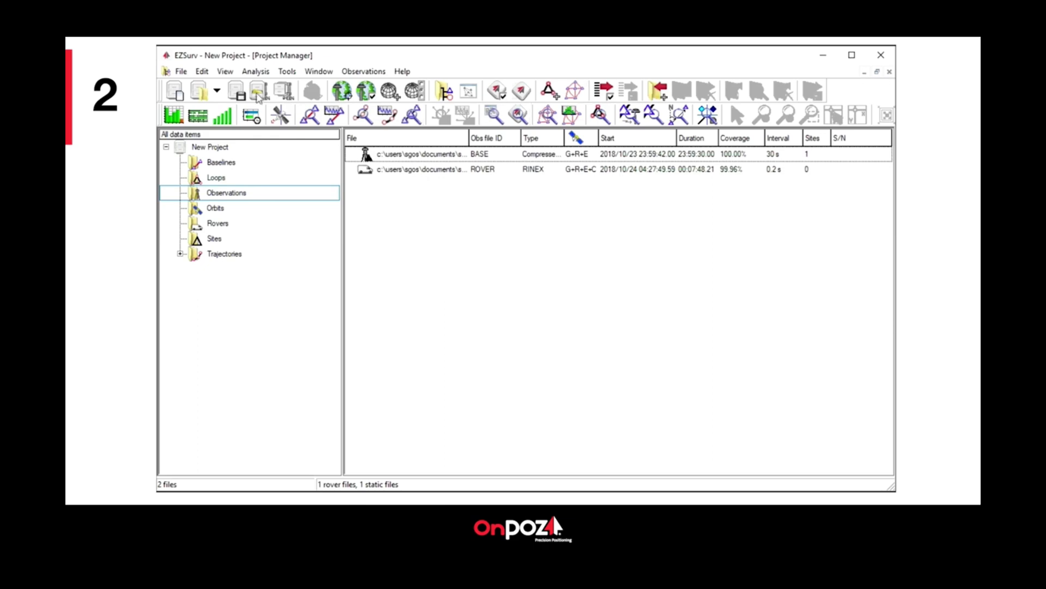
Save the project as ppk in a new folder inside complet, and locate Rover.pos in the Rover folder.
{"action": "left_click", "coordinate": [238, 97]}
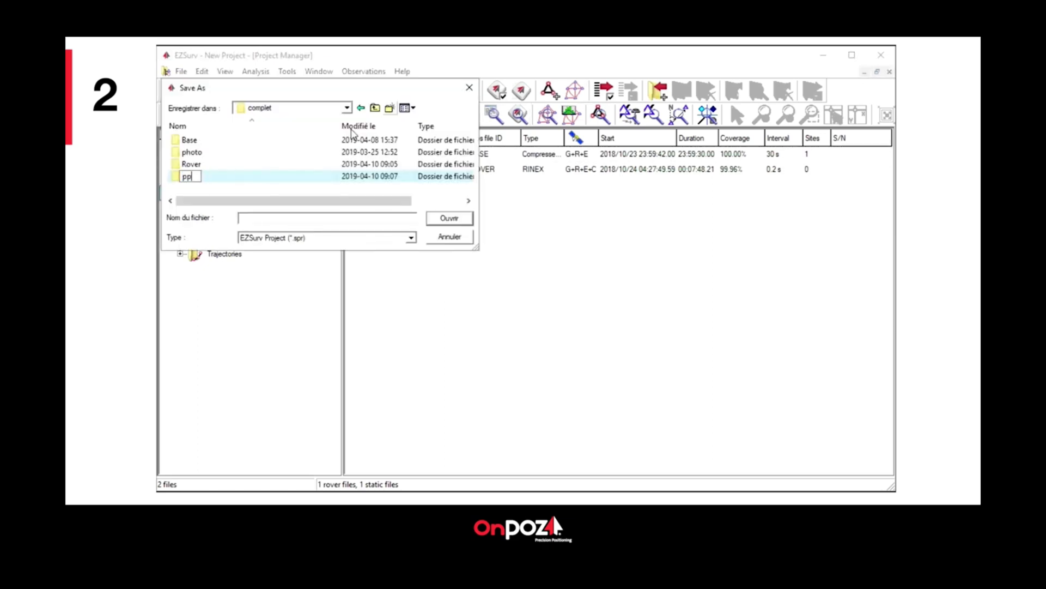
{"action": "double_click", "coordinate": [191, 175]}
{"action": "type", "text": "ppk"}
{"action": "key", "text": "Return"}
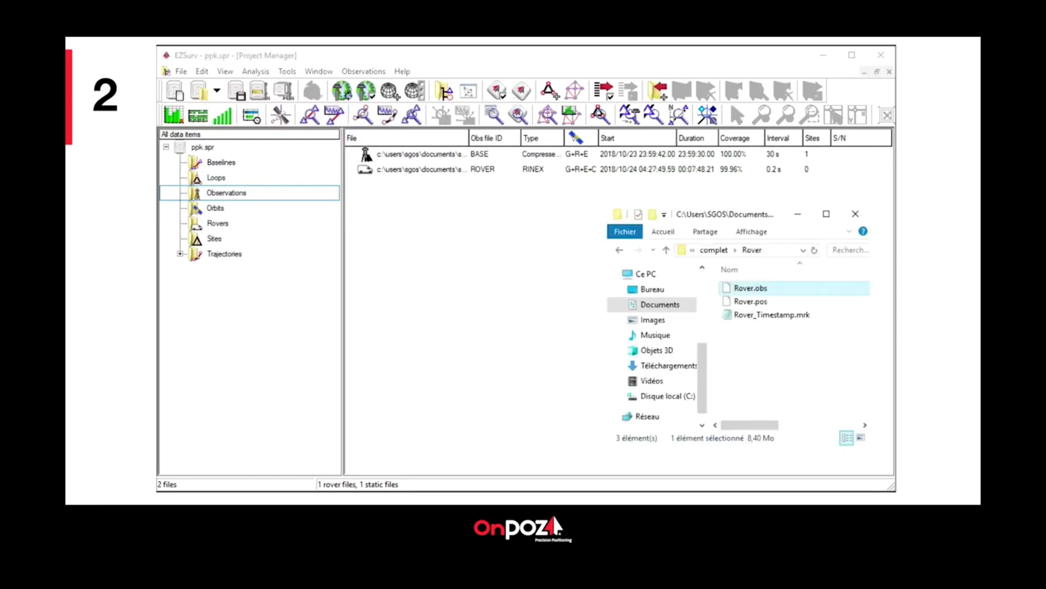
{"action": "left_click", "coordinate": [757, 303]}
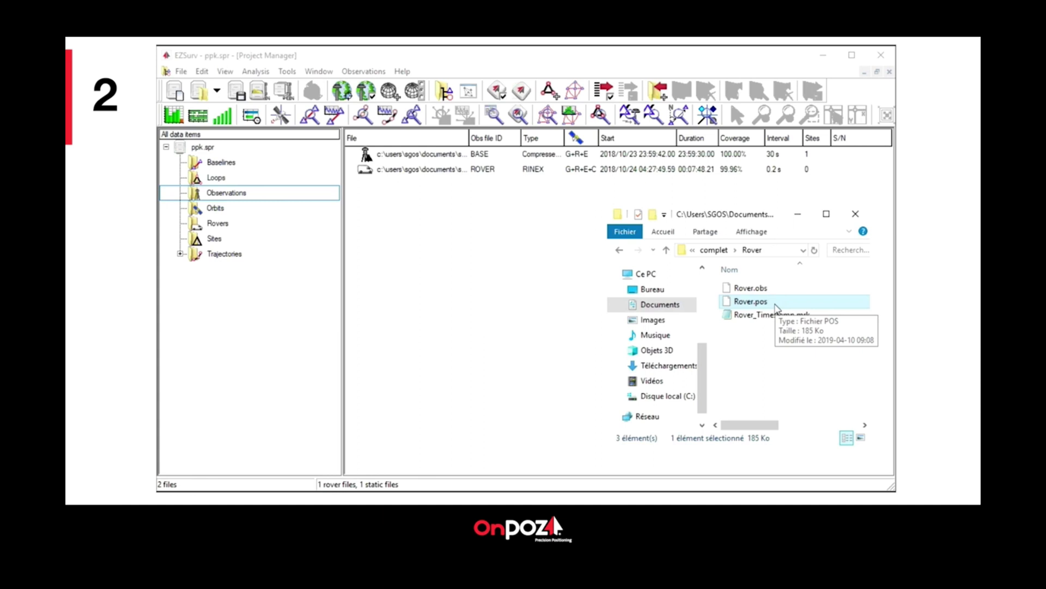
{"action": "left_click", "coordinate": [798, 216]}
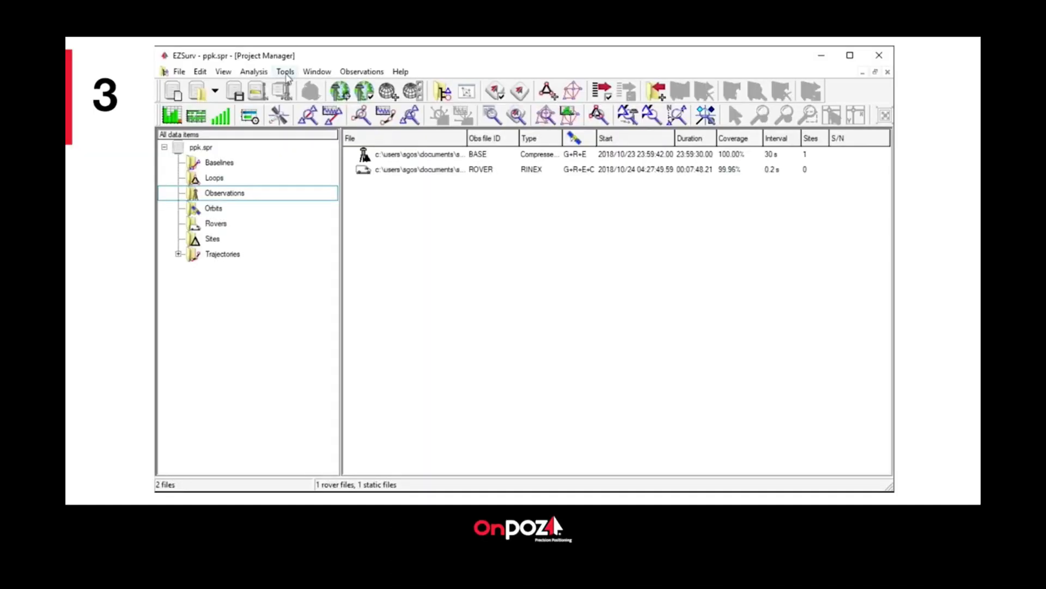
Open the Events Interpolator and examine the help on folder hierarchy for processing multiple events files.
{"action": "left_click", "coordinate": [286, 73]}
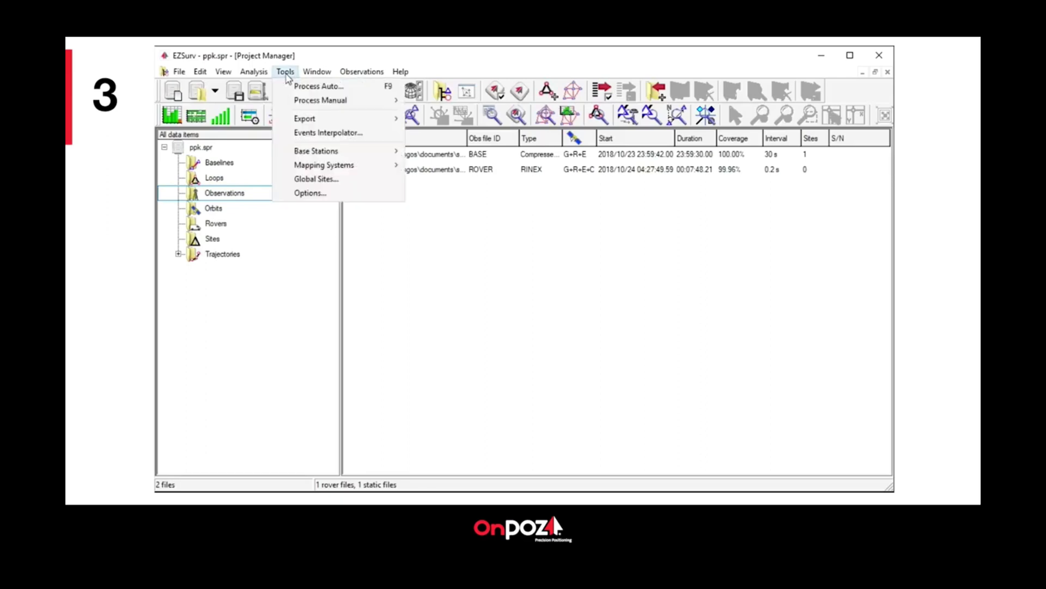
{"action": "left_click", "coordinate": [302, 136]}
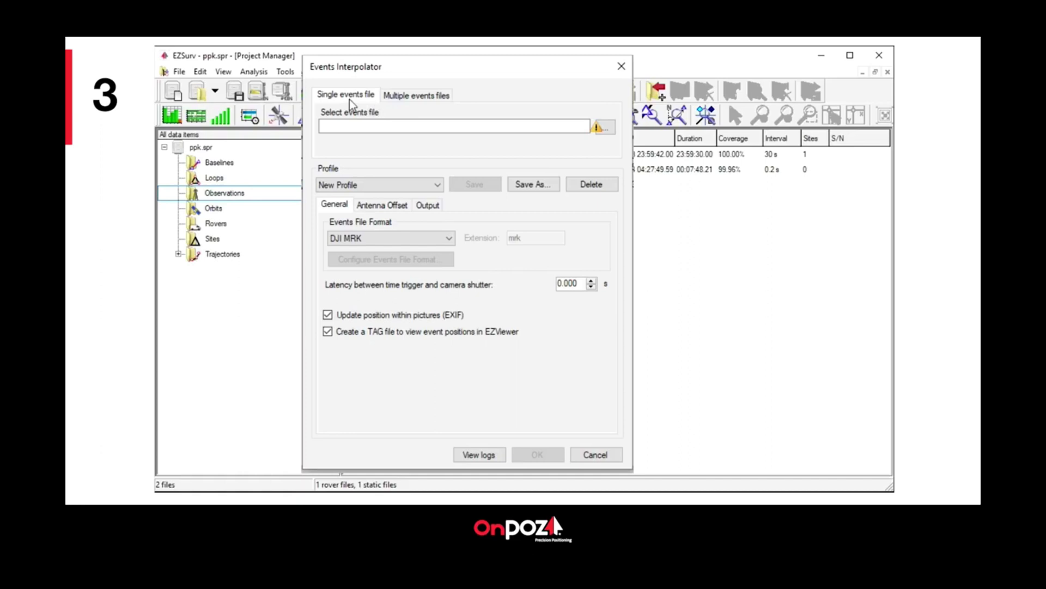
{"action": "left_click", "coordinate": [408, 102]}
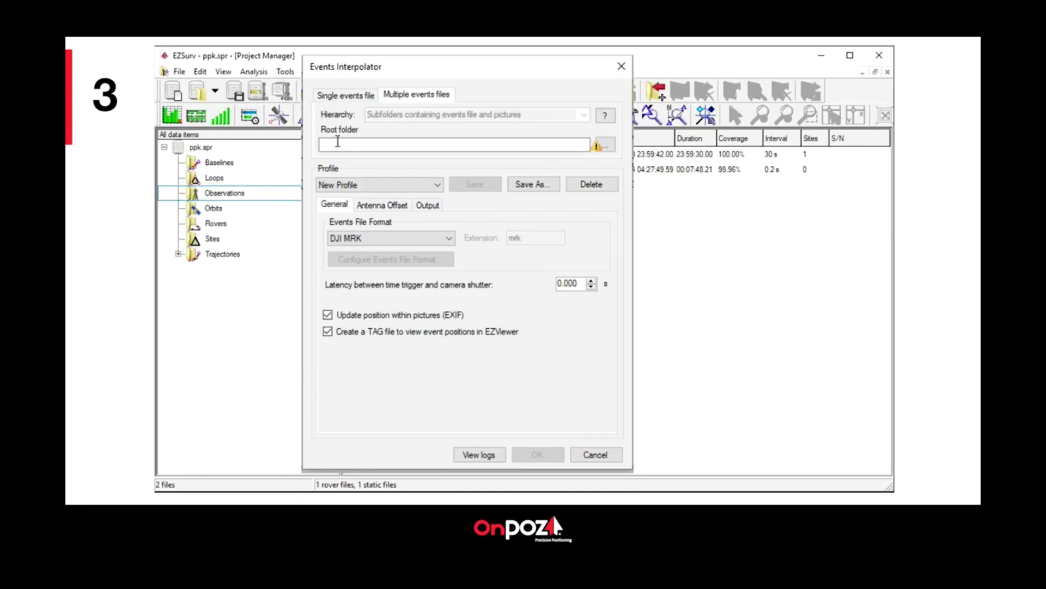
{"action": "left_click", "coordinate": [606, 116]}
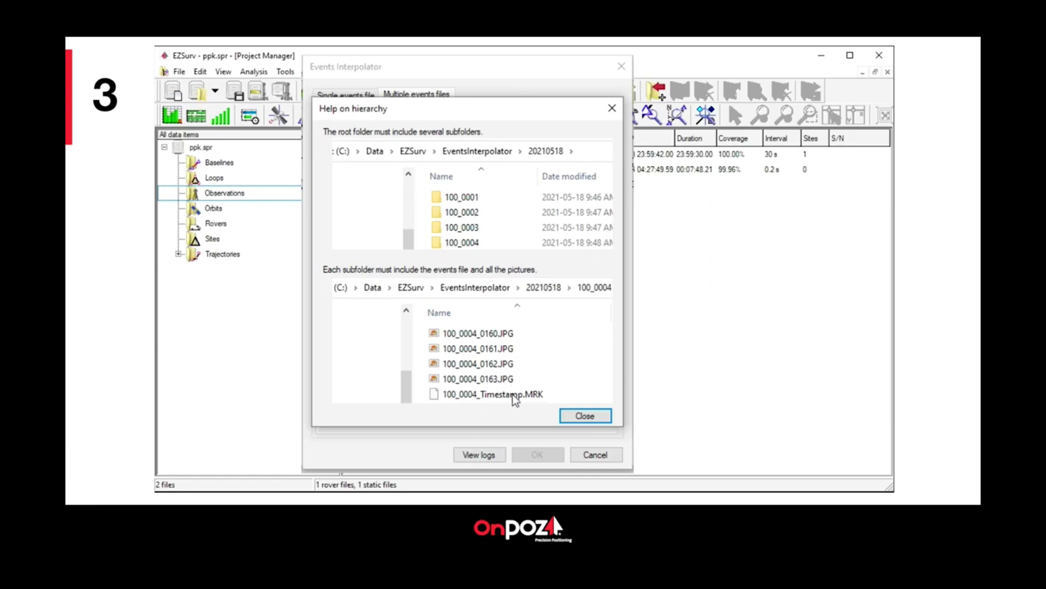
{"action": "left_click", "coordinate": [584, 416]}
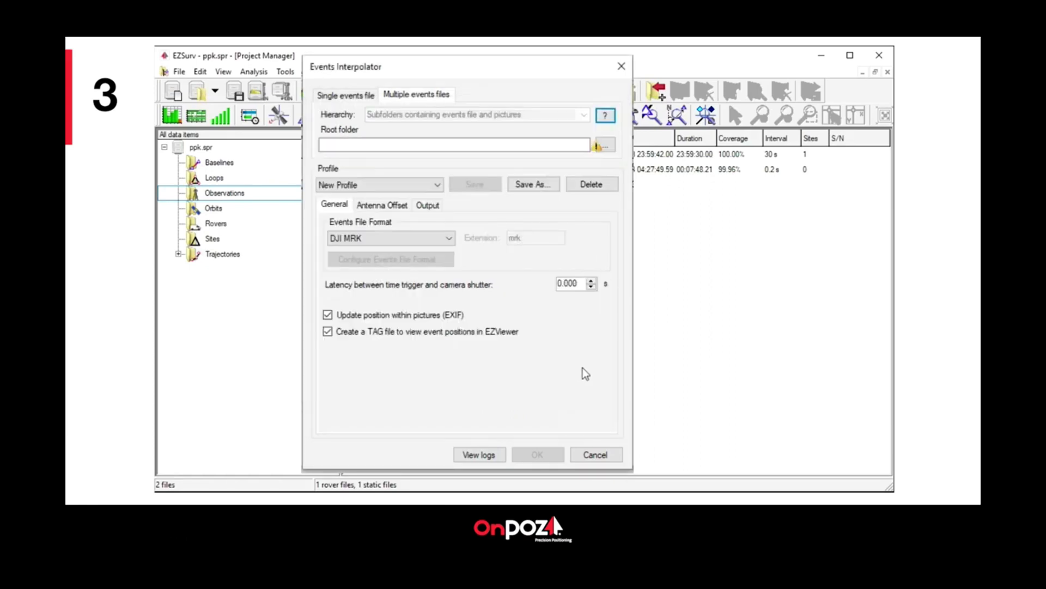
Load 100_0001_Timestamp.MRK from the rover folder as the single events file.
{"action": "left_click", "coordinate": [352, 96]}
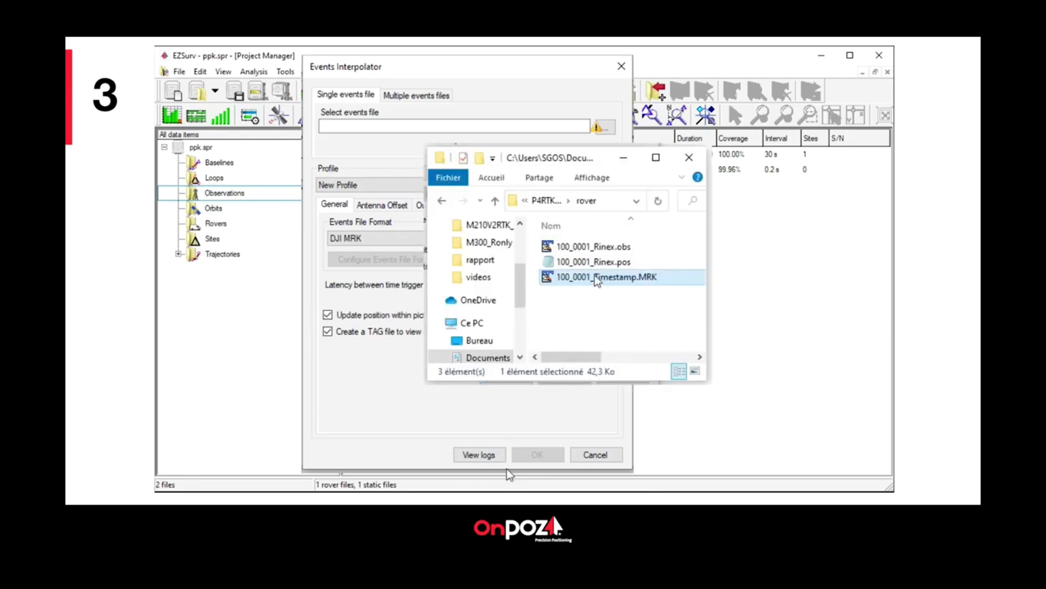
{"action": "left_click_drag", "start_coordinate": [595, 277], "coordinate": [560, 140]}
{"action": "left_click_drag", "start_coordinate": [560, 139], "coordinate": [560, 126]}
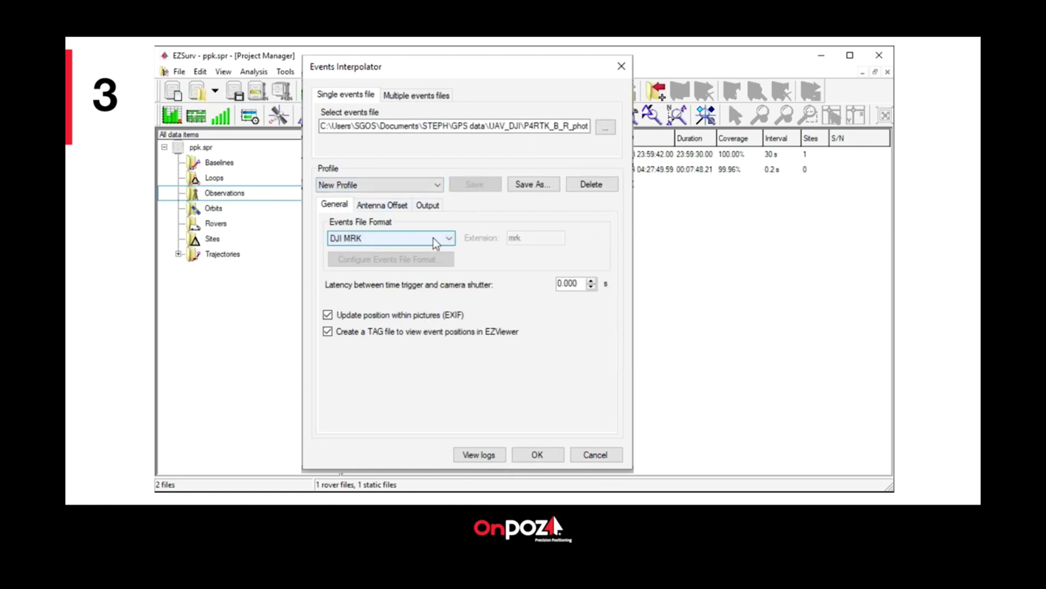
Set the events file format to <Custom> with the extension mrk.
{"action": "left_click", "coordinate": [449, 240]}
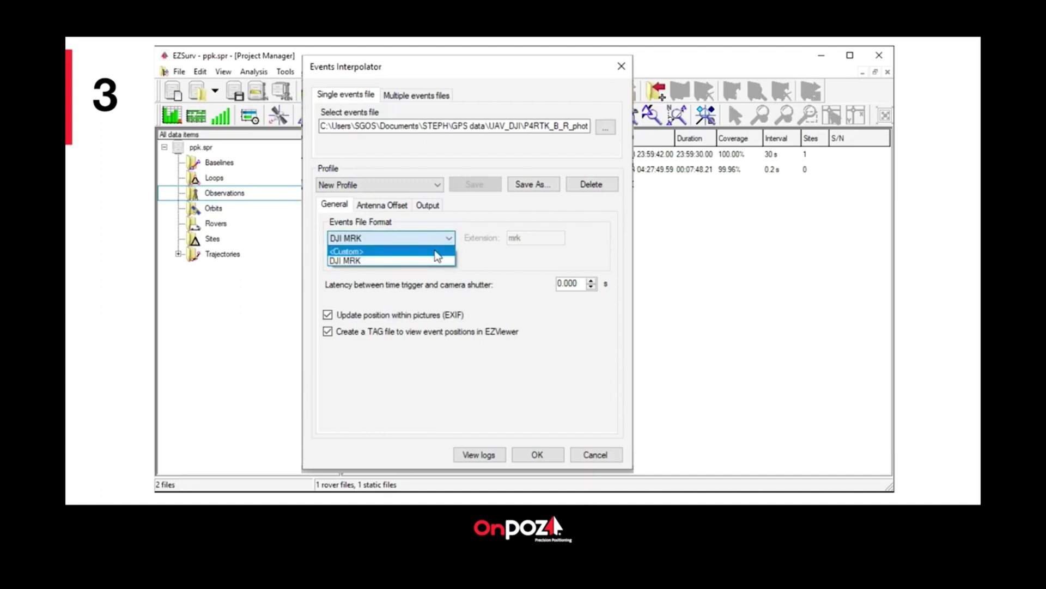
{"action": "left_click", "coordinate": [436, 252]}
{"action": "left_click", "coordinate": [531, 236]}
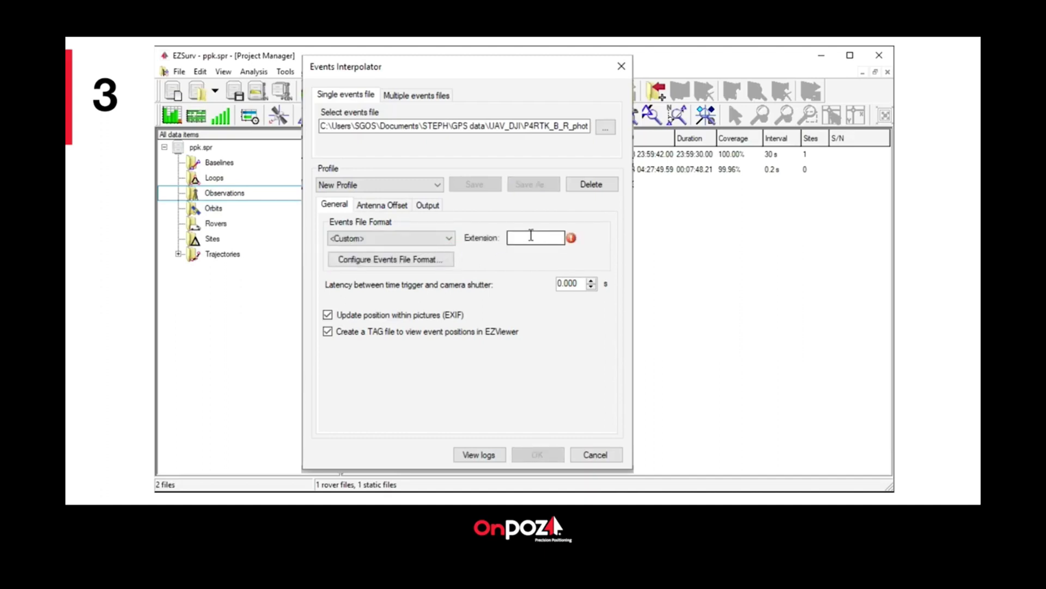
{"action": "type", "text": "mrk"}
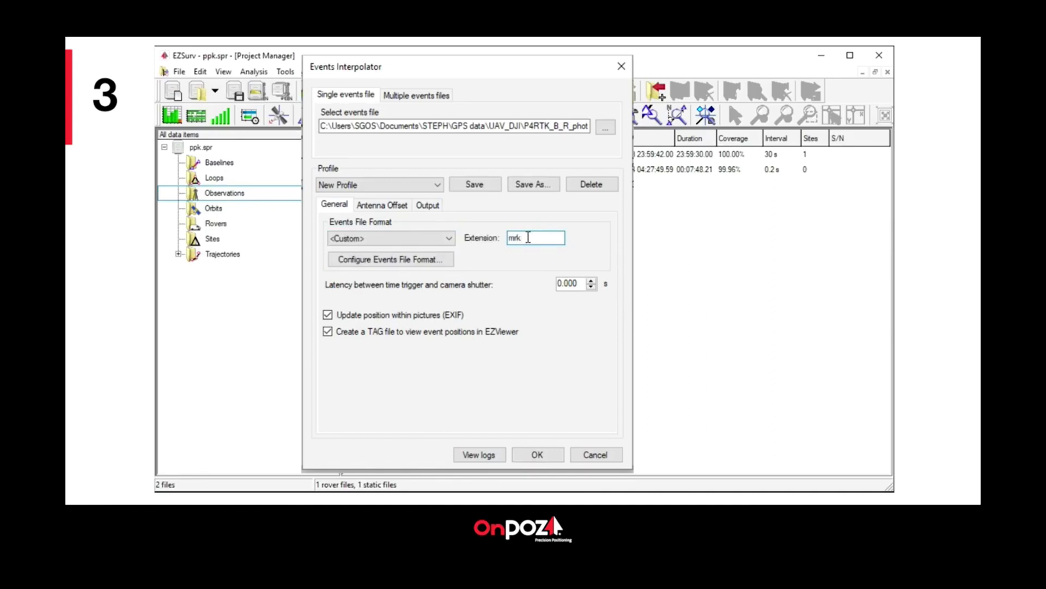
Configure the custom events file format with Tab as delimiter, 0 lines skipped and GPS Second as the time format, and save it.
{"action": "left_click", "coordinate": [431, 261]}
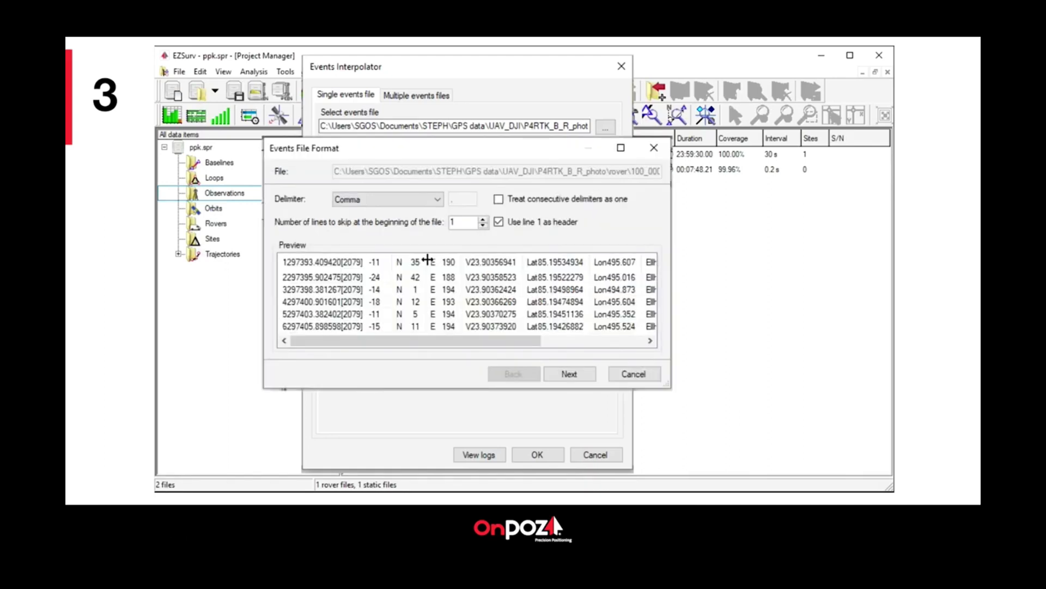
{"action": "left_click", "coordinate": [436, 201]}
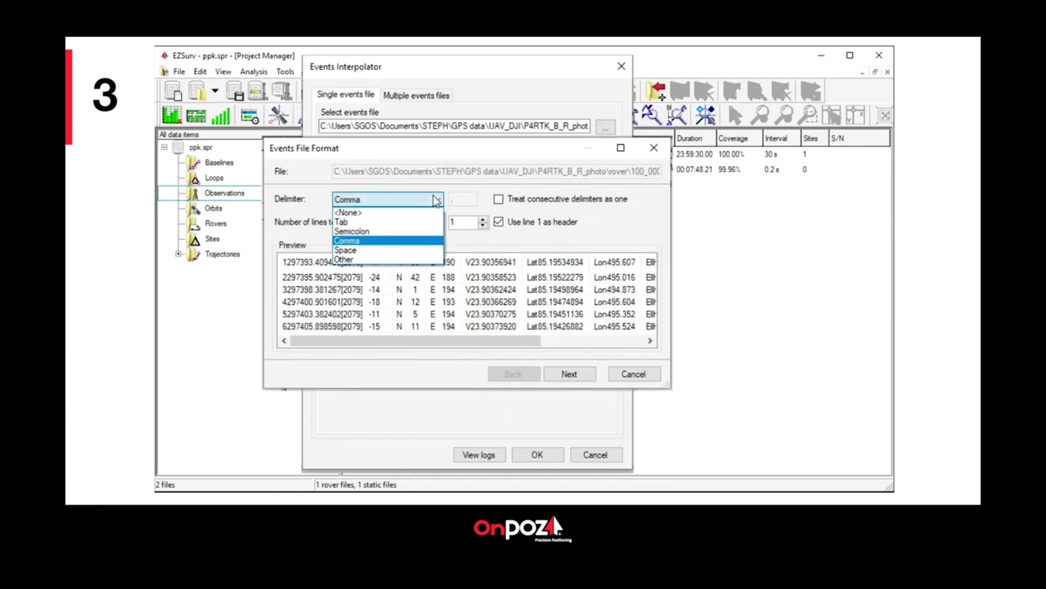
{"action": "left_click", "coordinate": [391, 224]}
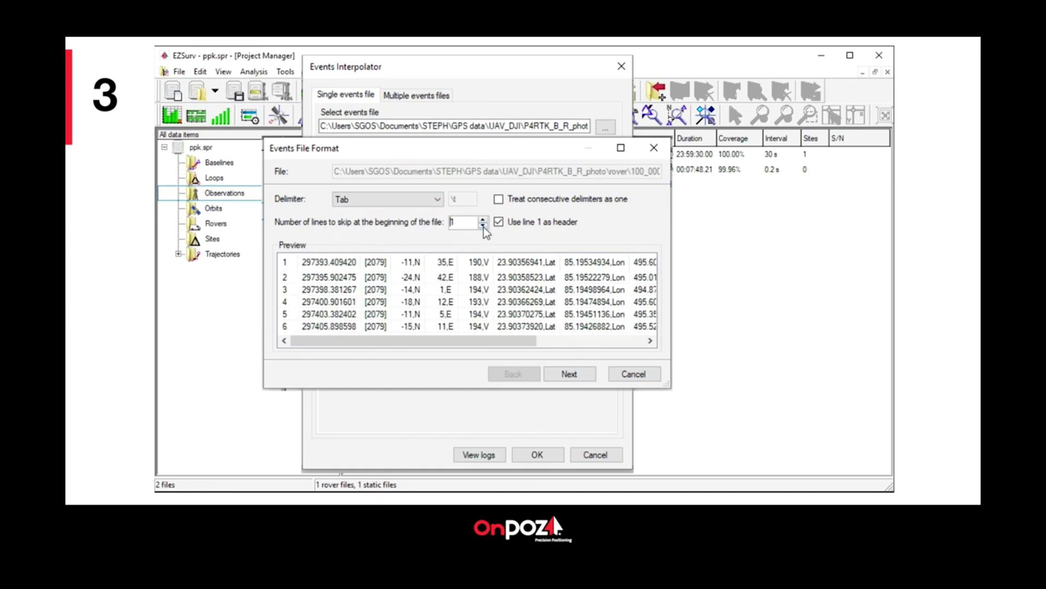
{"action": "left_click", "coordinate": [482, 225]}
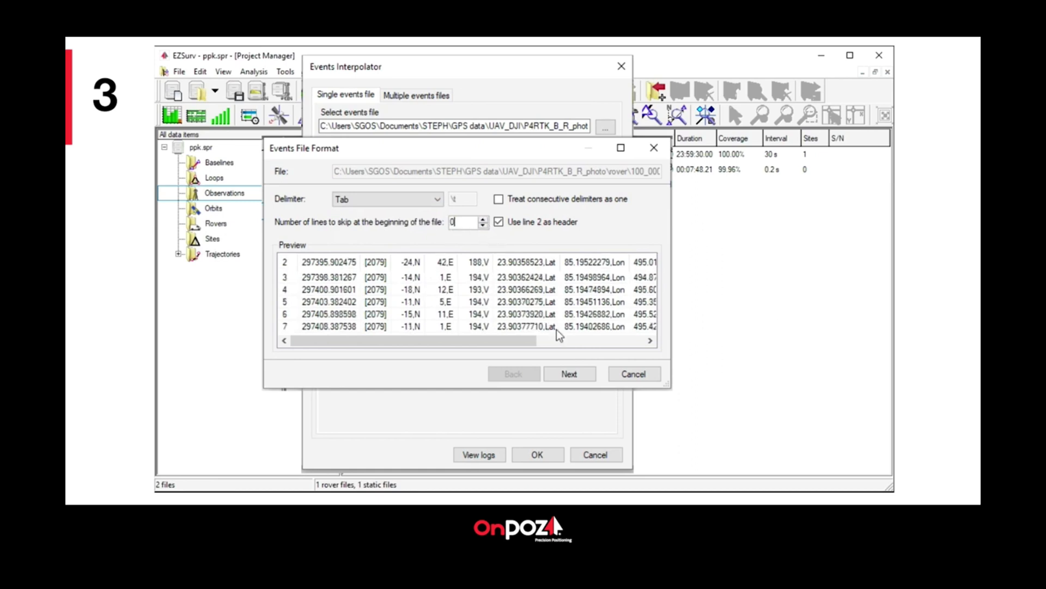
{"action": "left_click", "coordinate": [570, 373]}
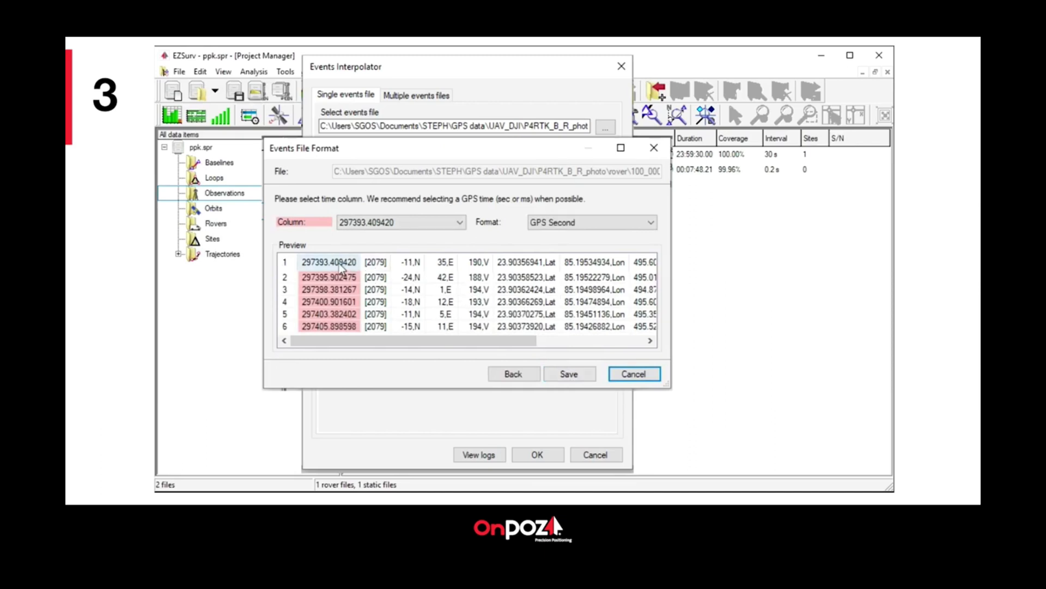
{"action": "left_click", "coordinate": [547, 226]}
{"action": "left_click", "coordinate": [547, 224]}
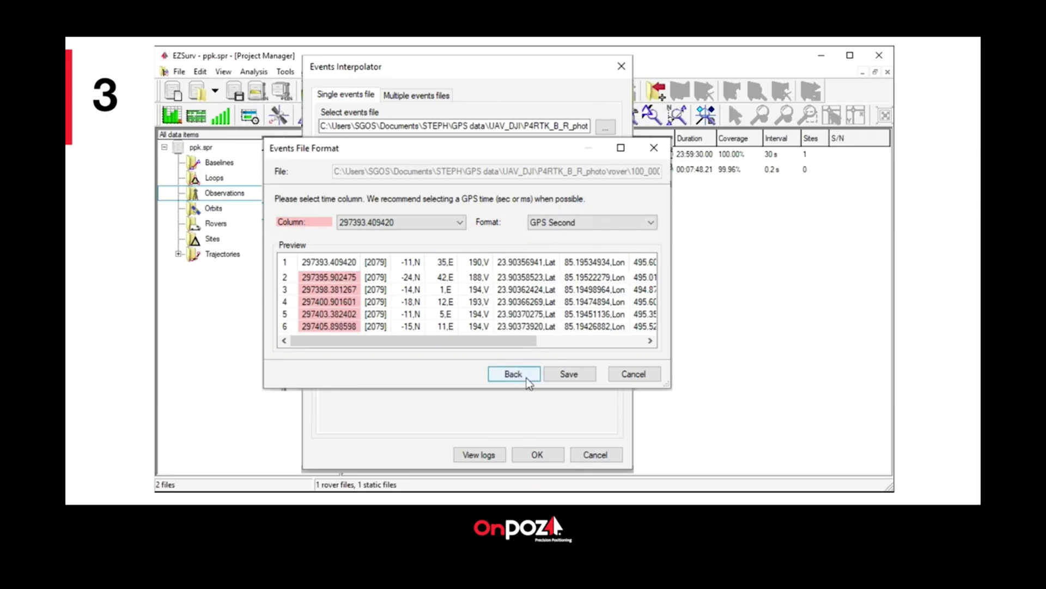
{"action": "left_click", "coordinate": [570, 375]}
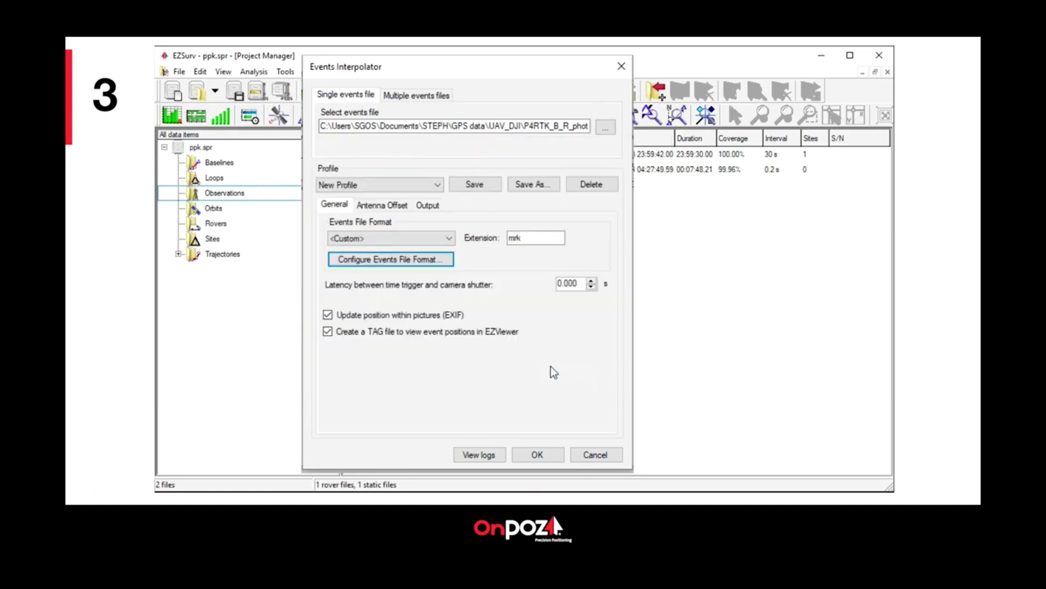
Set the events file format to DJI MRK, with a trigger-to-shutter latency of 0 s and picture position updating (EXIF) enabled.
{"action": "left_click", "coordinate": [448, 240]}
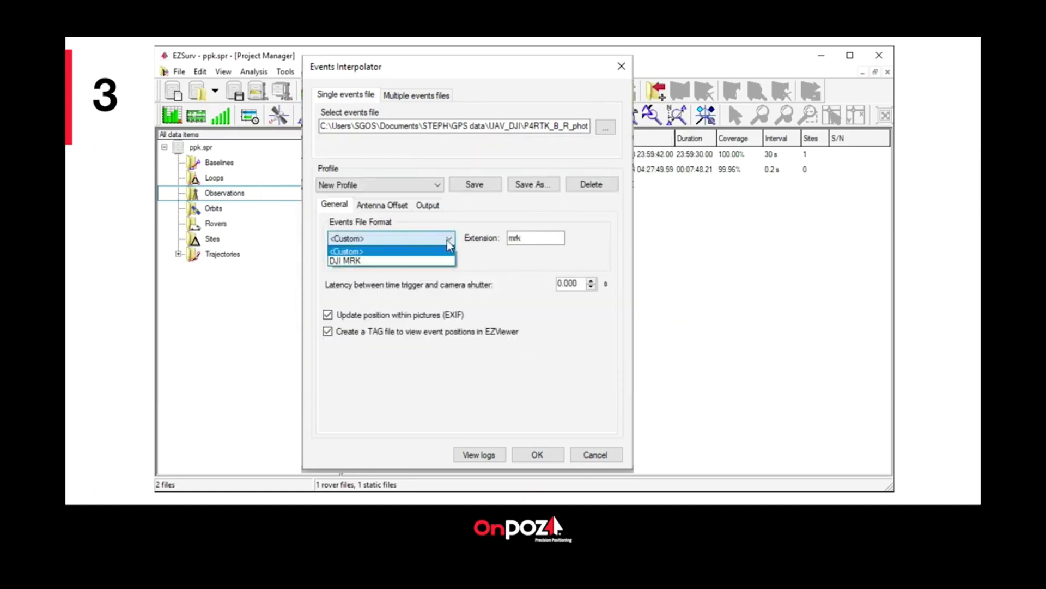
{"action": "left_click", "coordinate": [436, 263]}
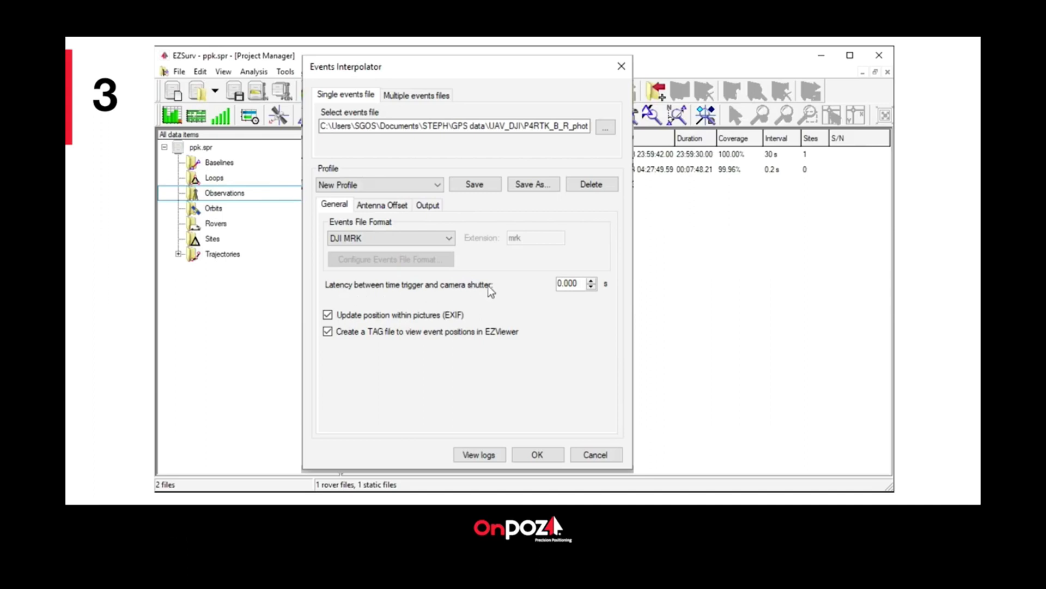
{"action": "left_click", "coordinate": [580, 284]}
{"action": "left_click_drag", "start_coordinate": [576, 284], "coordinate": [563, 285]}
{"action": "type", "text": "3"}
{"action": "key", "text": "BackSpace"}
{"action": "type", "text": "0"}
{"action": "left_click", "coordinate": [327, 316]}
{"action": "left_click", "coordinate": [328, 316]}
Check the antenna offset settings and set the interpolator's output format to CSV.
{"action": "left_click", "coordinate": [401, 210]}
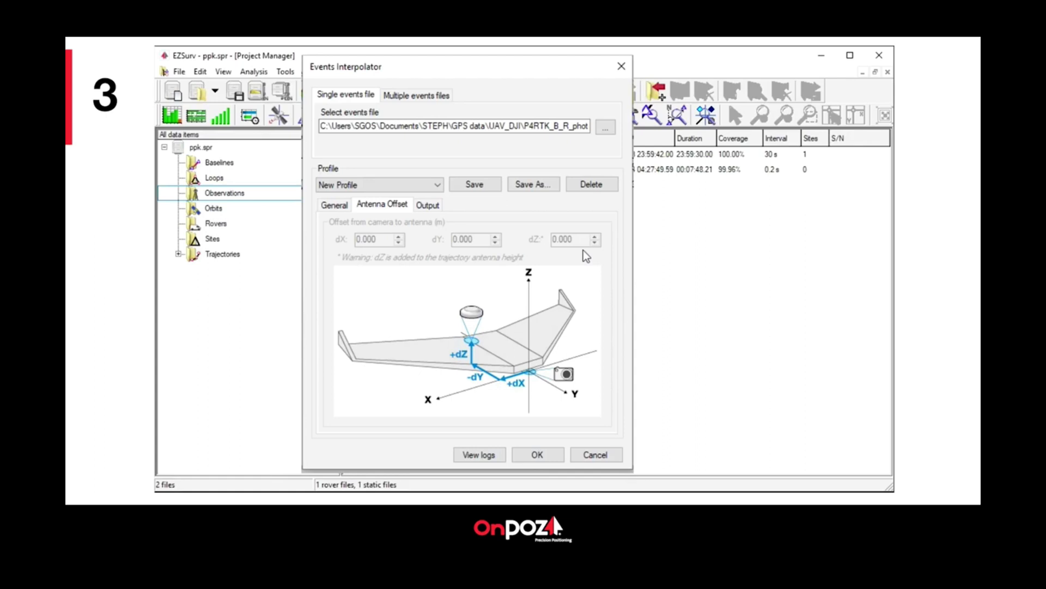
{"action": "left_click", "coordinate": [421, 210]}
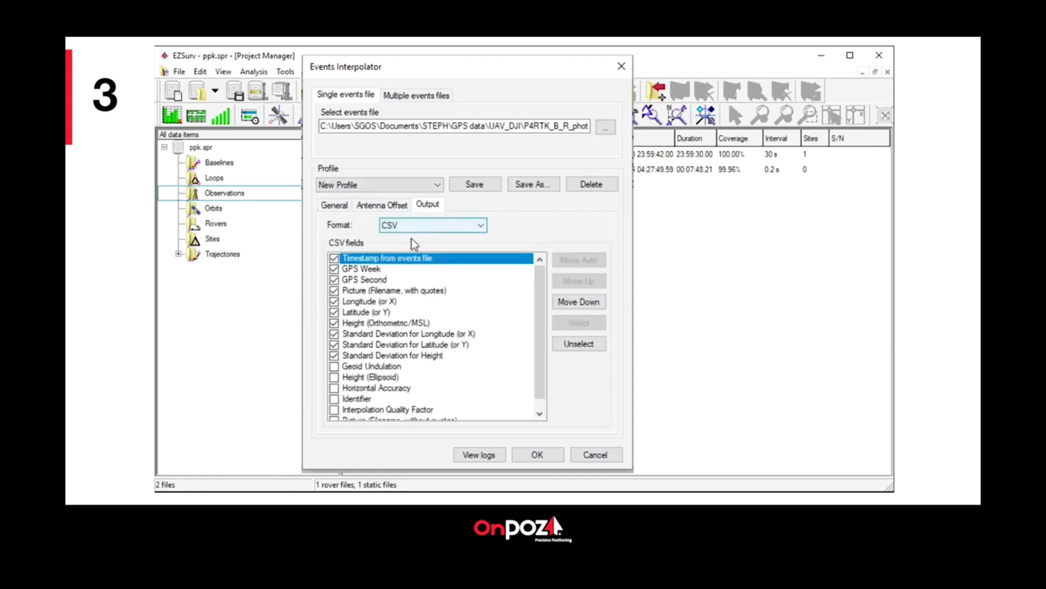
{"action": "left_click", "coordinate": [463, 229]}
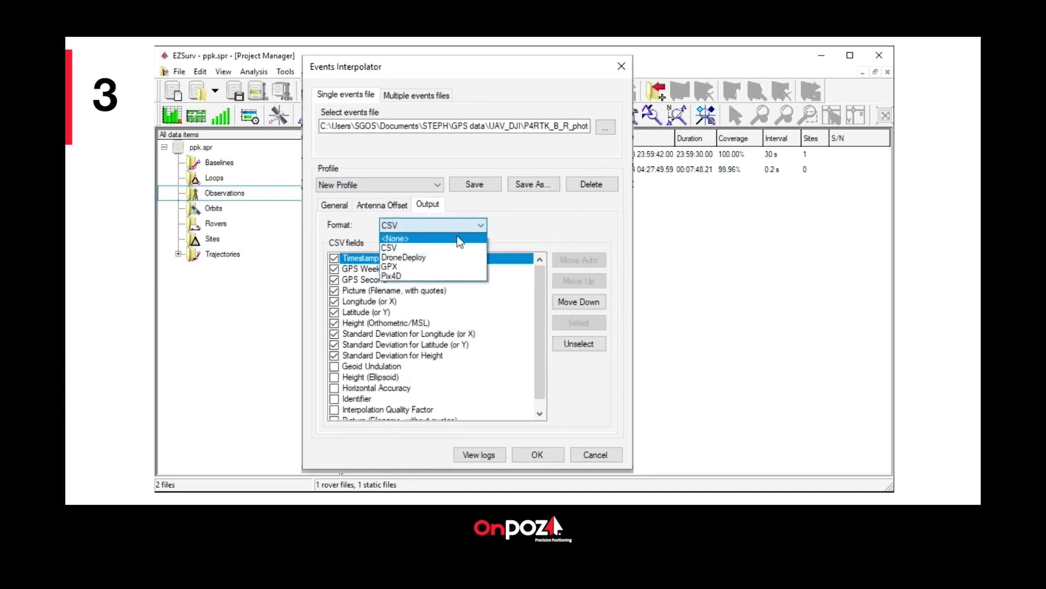
{"action": "left_click", "coordinate": [457, 237]}
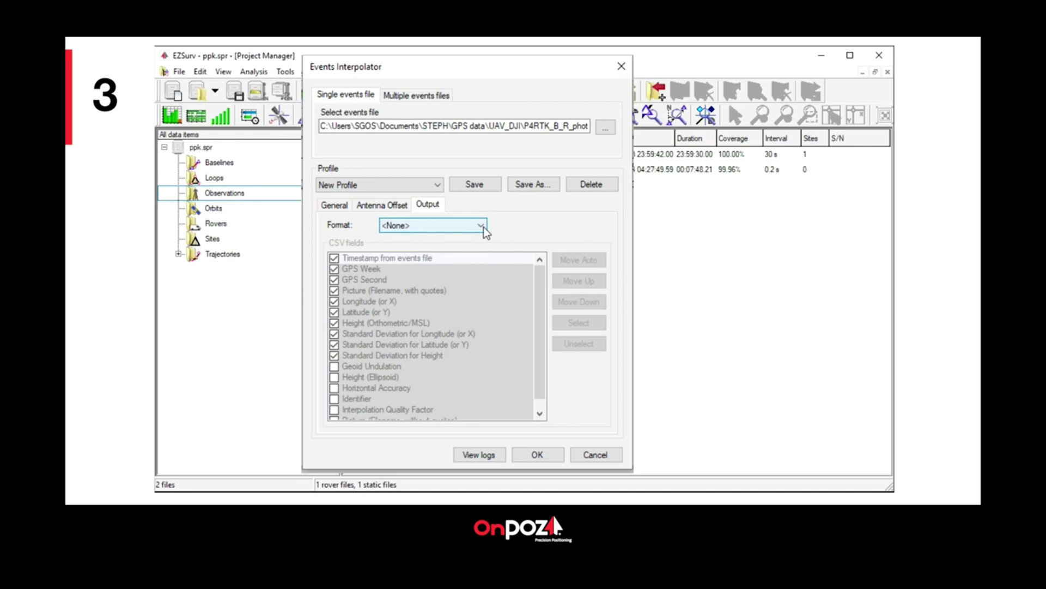
{"action": "left_click", "coordinate": [481, 226]}
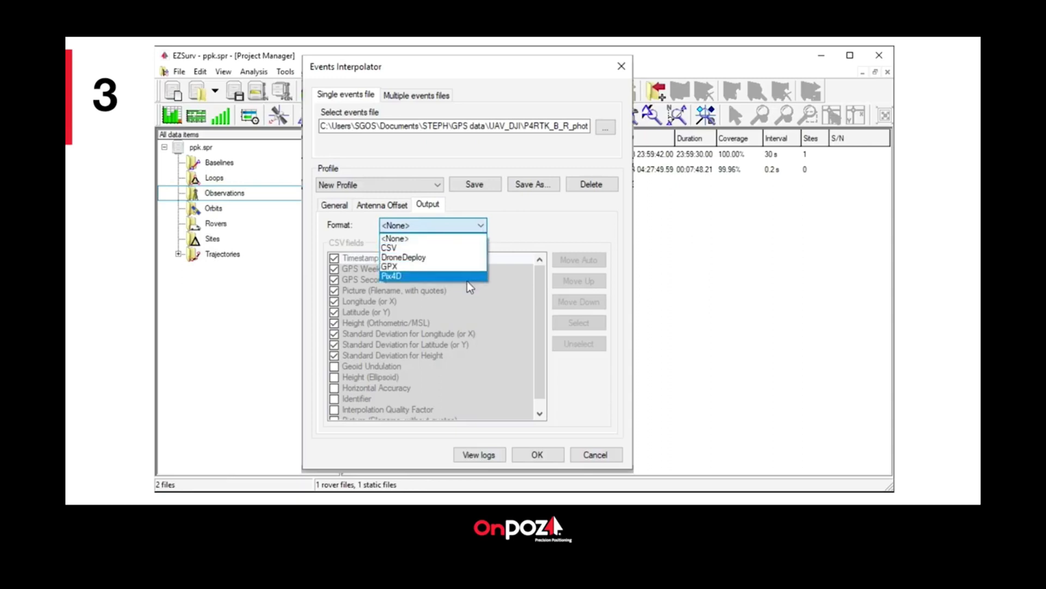
{"action": "left_click", "coordinate": [472, 248]}
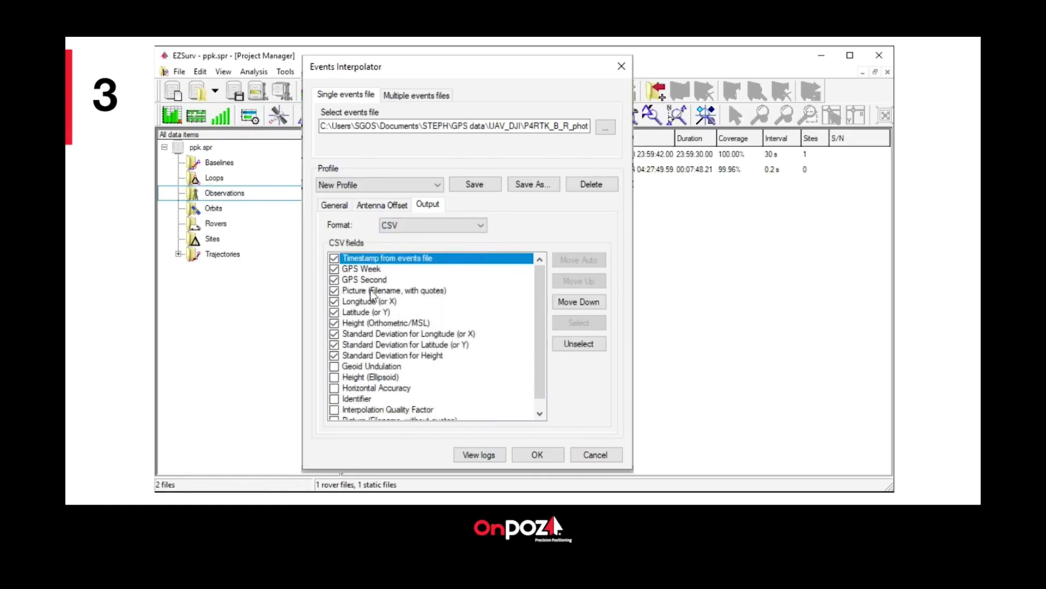
Replace Height (Orthometric/MSL) with Height (Ellipsoid) in the CSV fields and move the ellipsoid height directly below the orthometric height.
{"action": "left_click", "coordinate": [335, 323]}
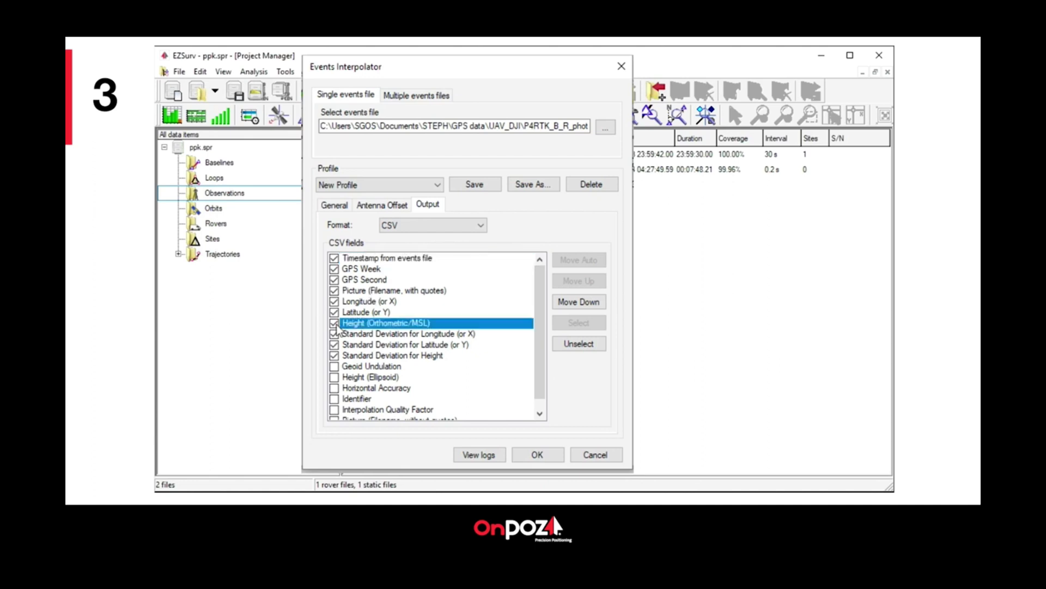
{"action": "left_click", "coordinate": [335, 377]}
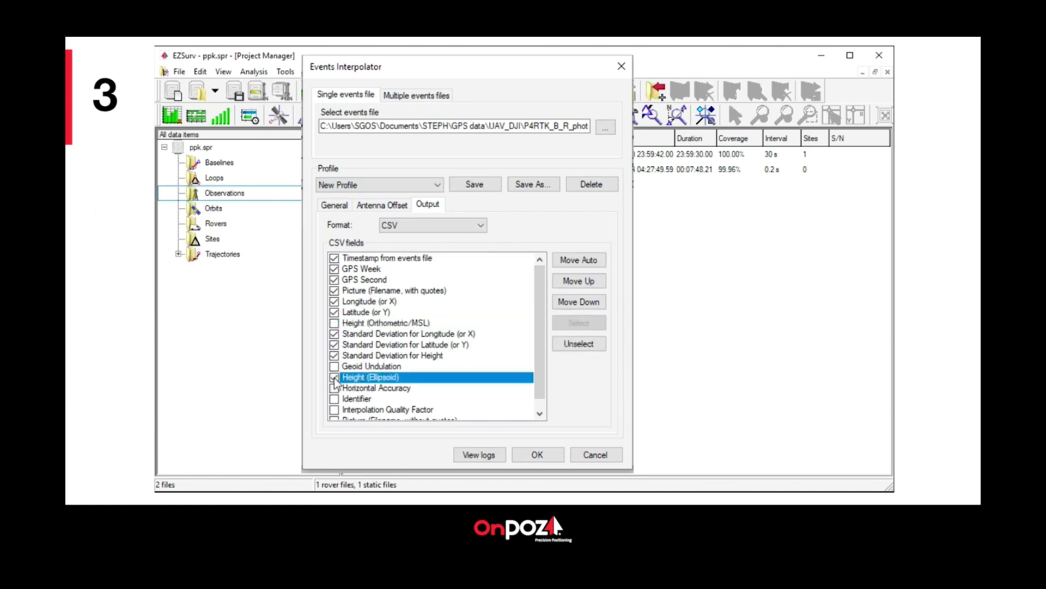
{"action": "left_click", "coordinate": [593, 282]}
{"action": "left_click", "coordinate": [593, 282]}
{"action": "left_click", "coordinate": [593, 283]}
{"action": "left_click", "coordinate": [593, 282]}
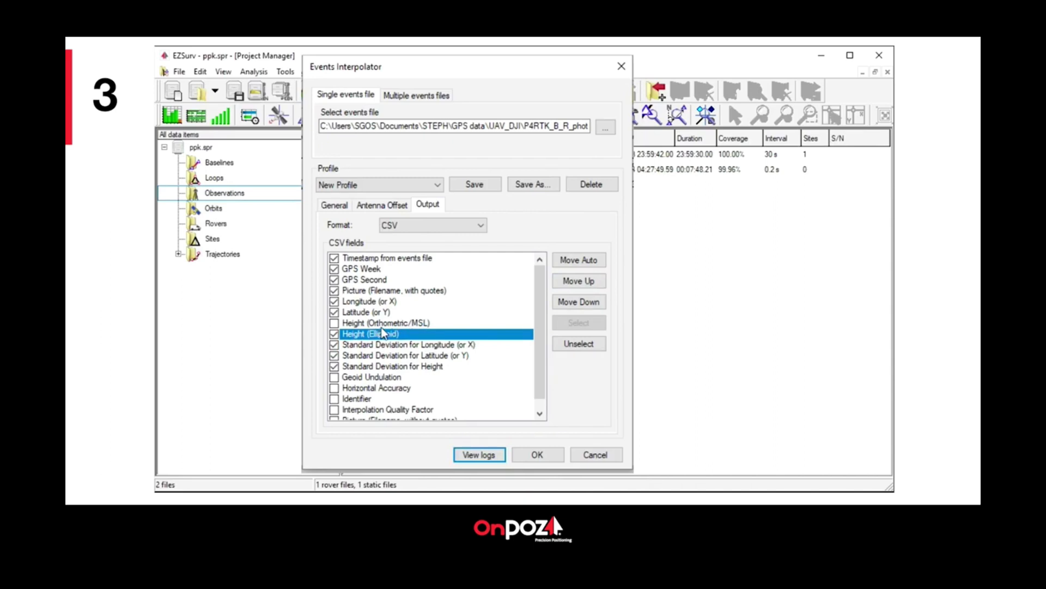
Save the interpolation settings as a new profile named My drone and select it as the profile.
{"action": "left_click", "coordinate": [531, 185]}
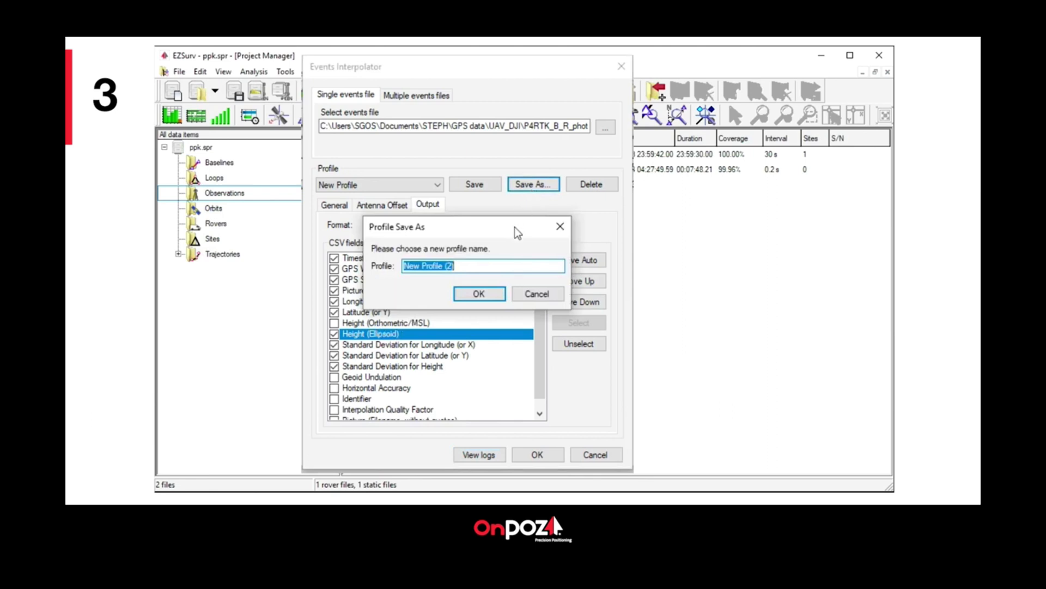
{"action": "type", "text": "My drone"}
{"action": "left_click", "coordinate": [479, 295]}
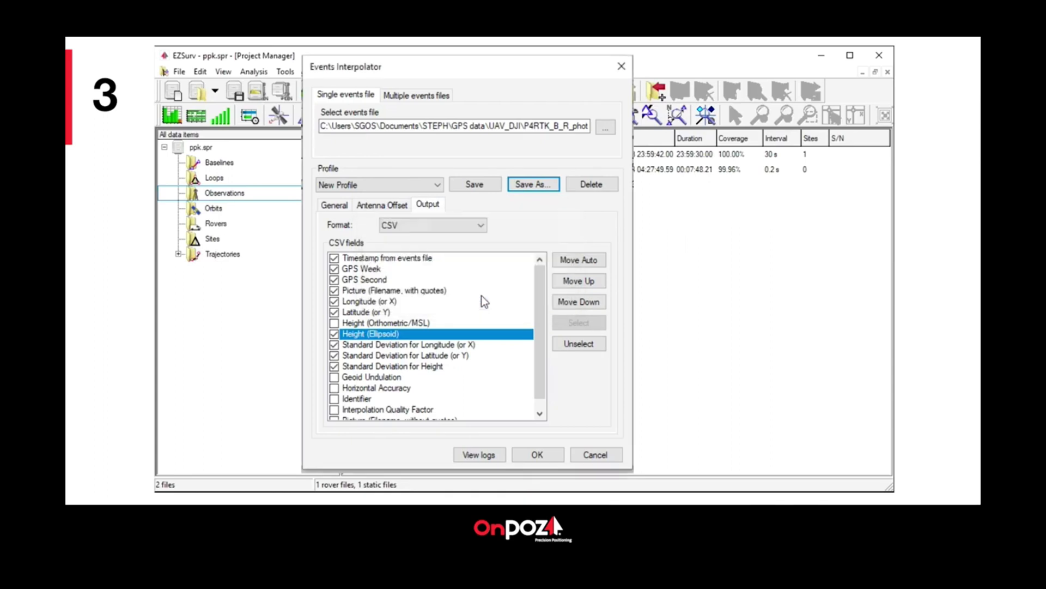
{"action": "left_click", "coordinate": [433, 185]}
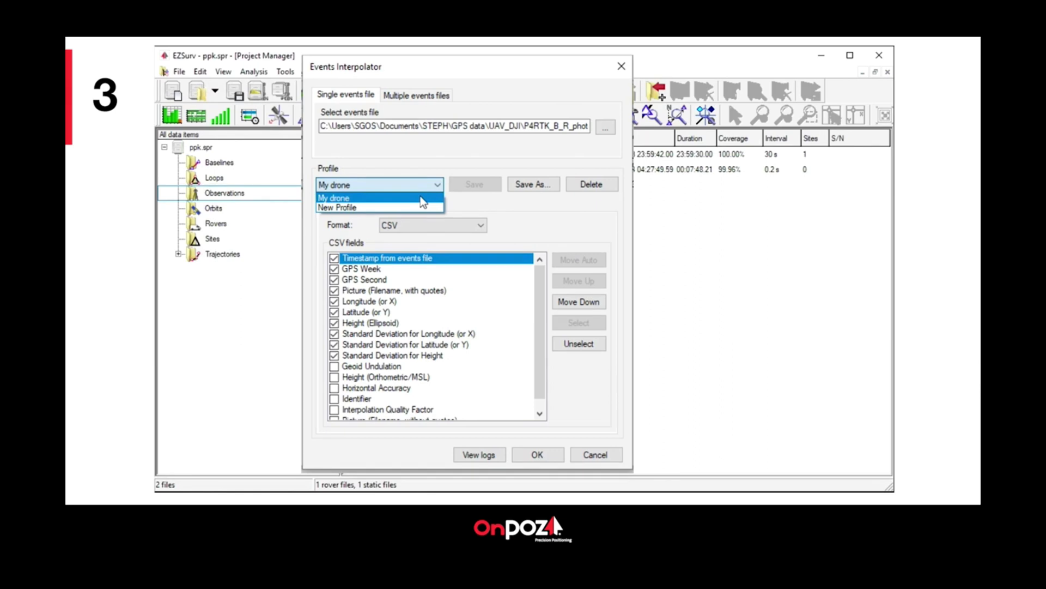
{"action": "left_click", "coordinate": [423, 199]}
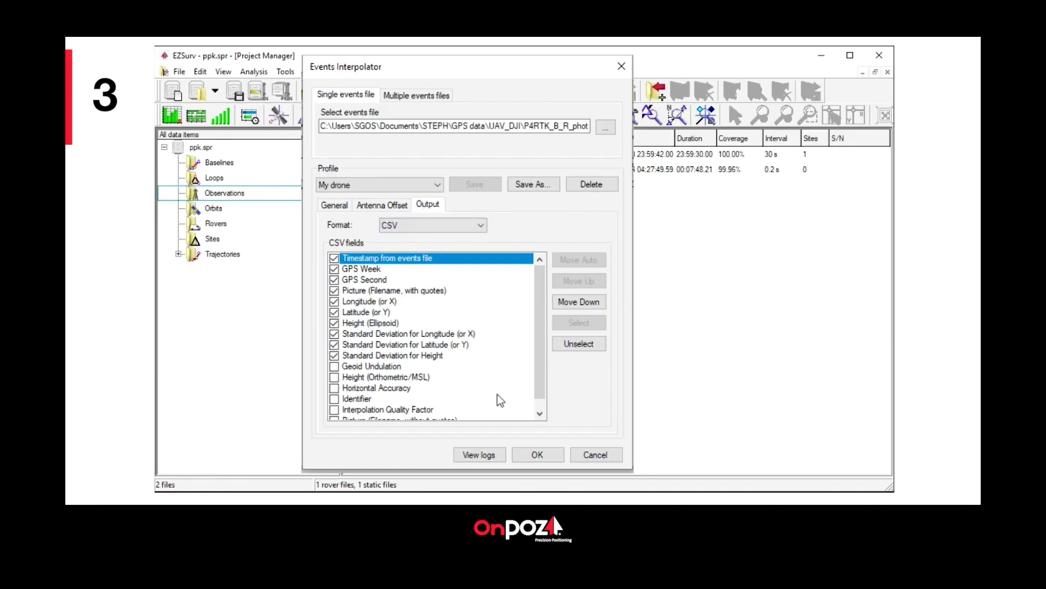
Run the events interpolation with the photo folder inside P4RTK_B_R_photo as the picture folder.
{"action": "left_click", "coordinate": [543, 456]}
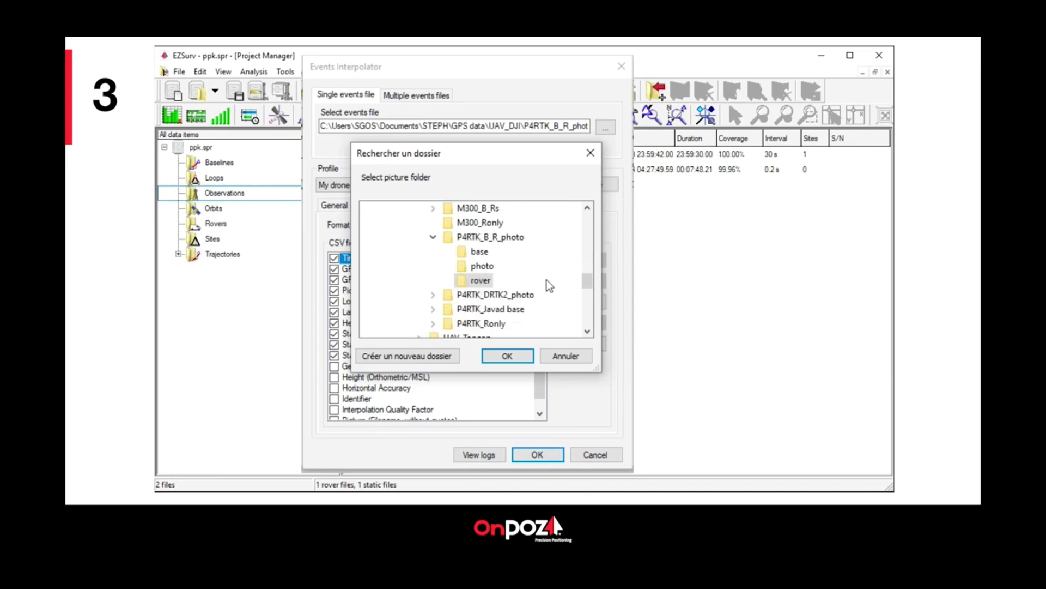
{"action": "left_click", "coordinate": [481, 267]}
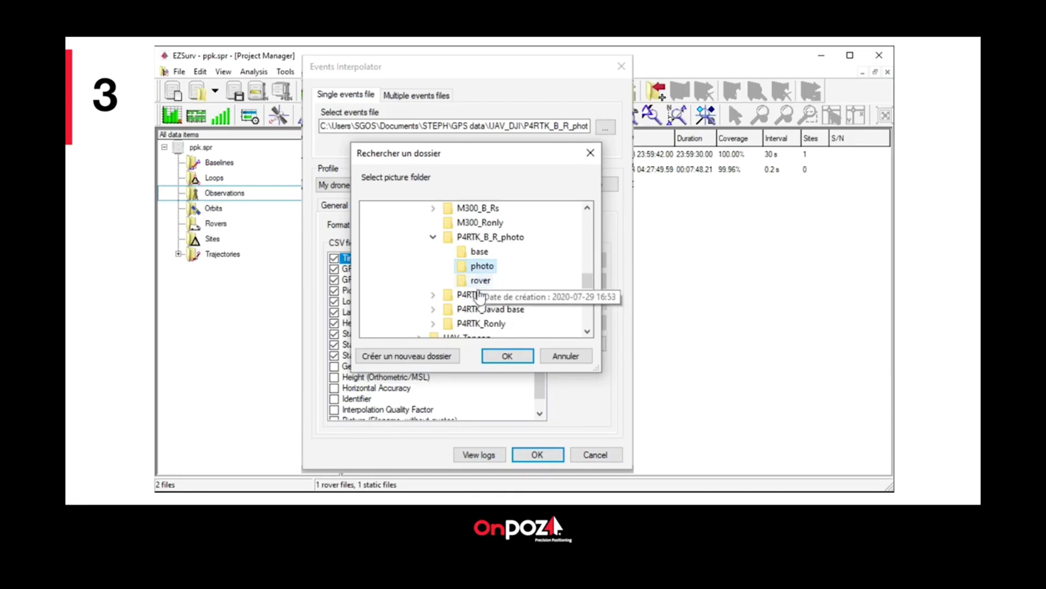
{"action": "left_click", "coordinate": [498, 356]}
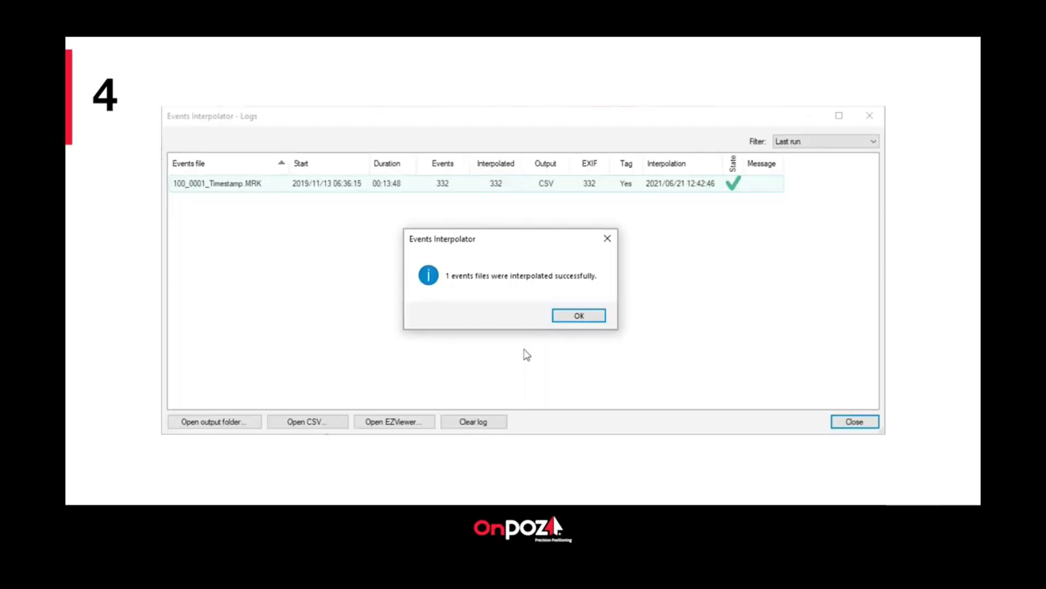
Open EZViewer from the interpolation log and load Rover.pos from the Rover folder onto the map.
{"action": "left_click", "coordinate": [578, 318]}
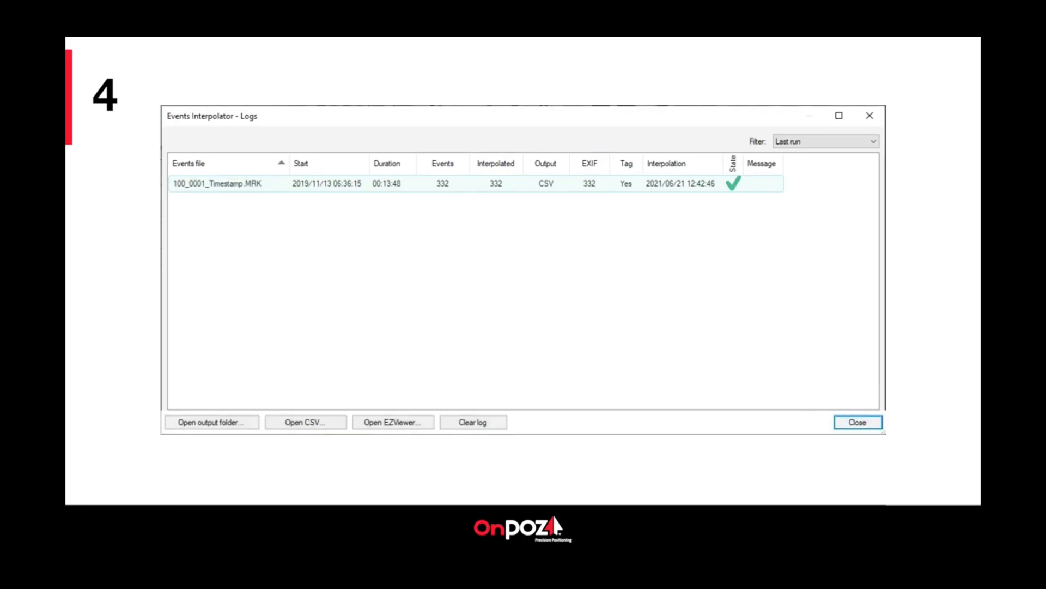
{"action": "left_click", "coordinate": [389, 424]}
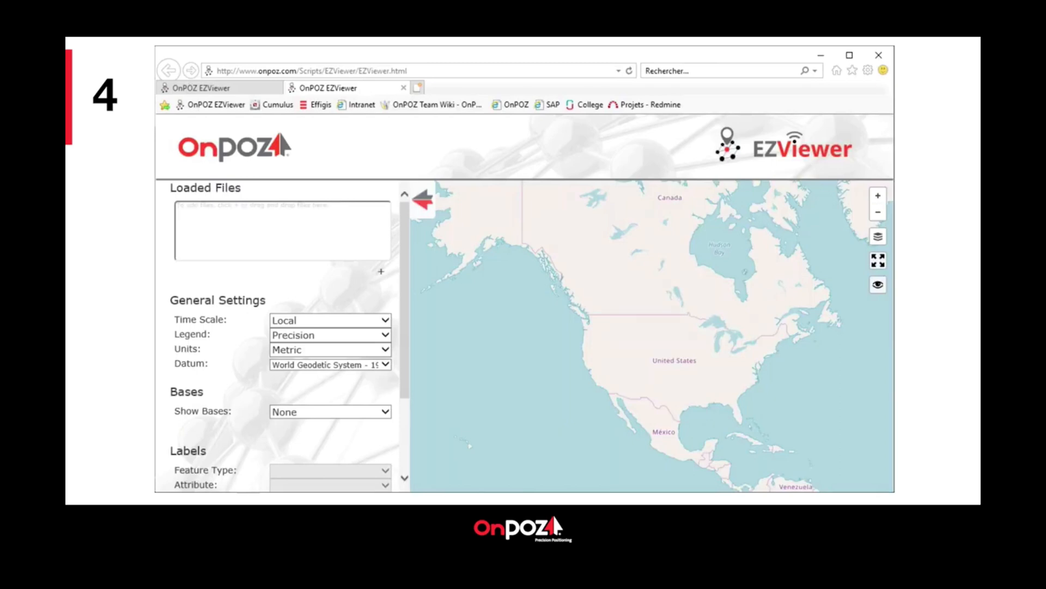
{"action": "key", "text": "alt+Tab"}
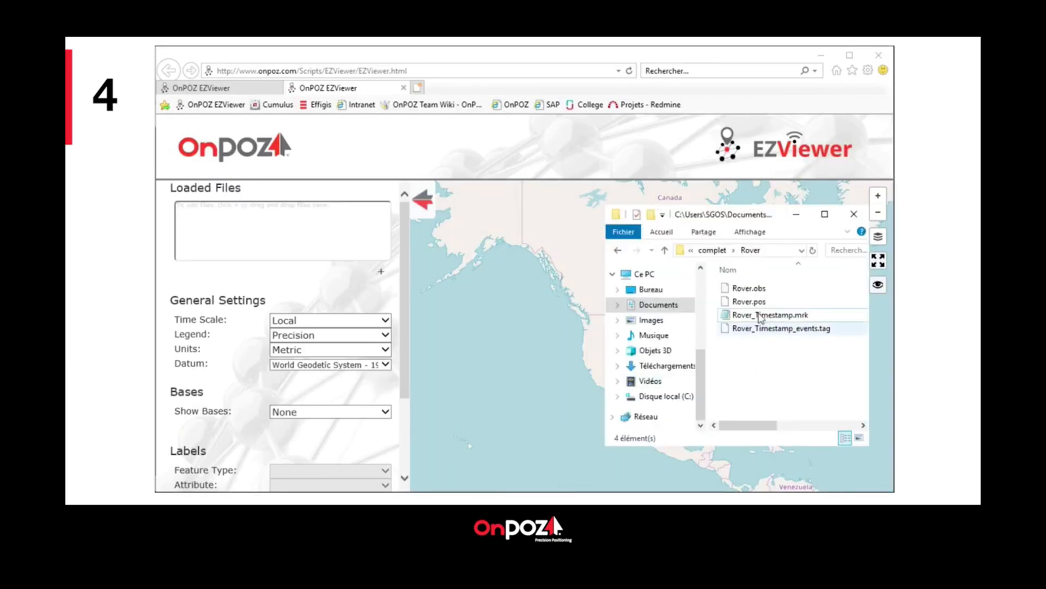
{"action": "left_click_drag", "start_coordinate": [757, 305], "coordinate": [346, 231]}
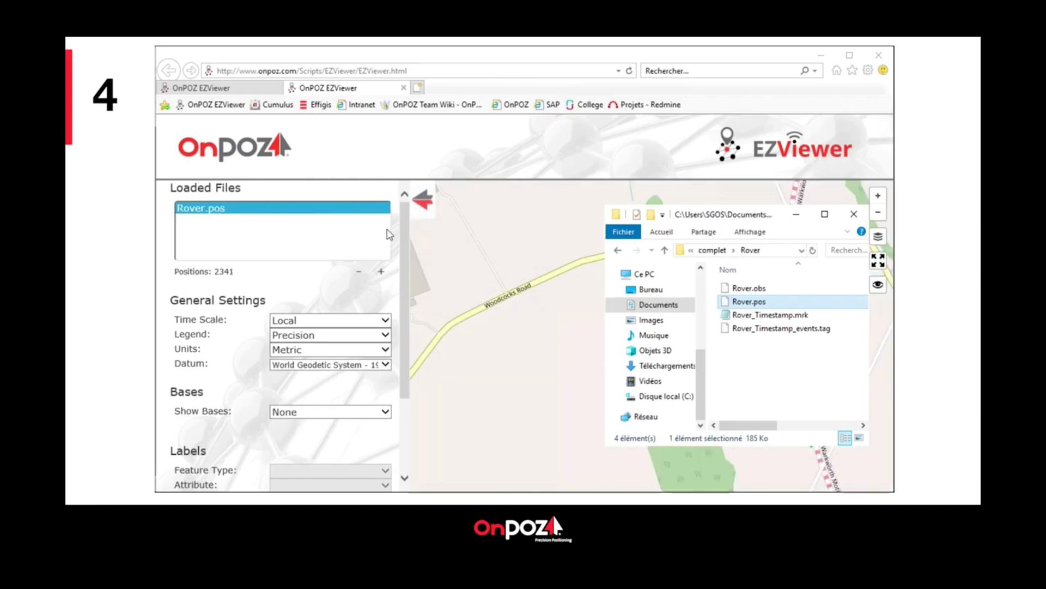
{"action": "left_click", "coordinate": [797, 214]}
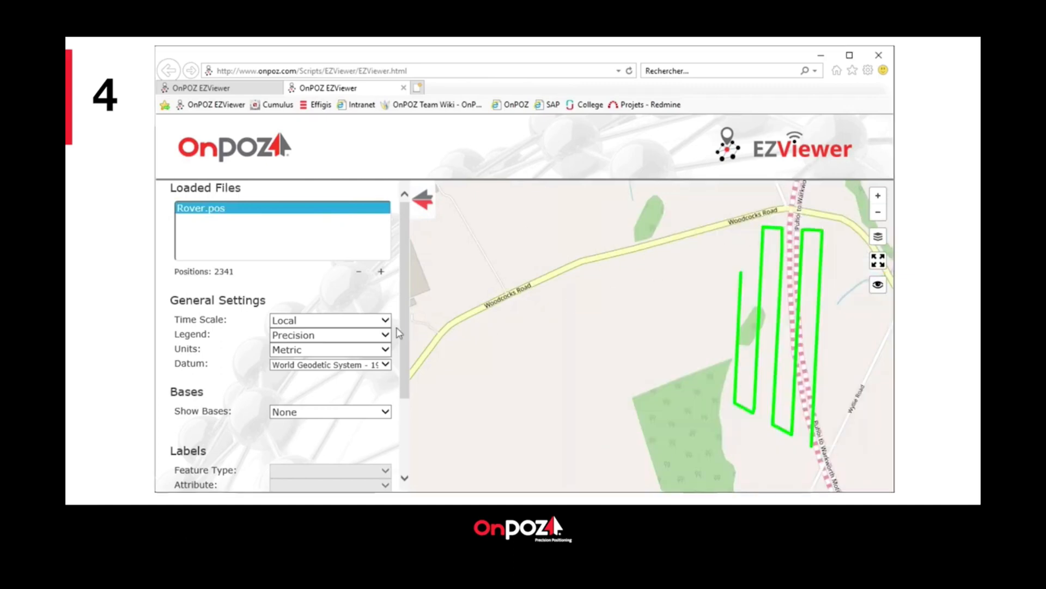
Keep Precision as the legend type and show the legend on the map.
{"action": "left_click", "coordinate": [369, 336]}
{"action": "left_click", "coordinate": [335, 341]}
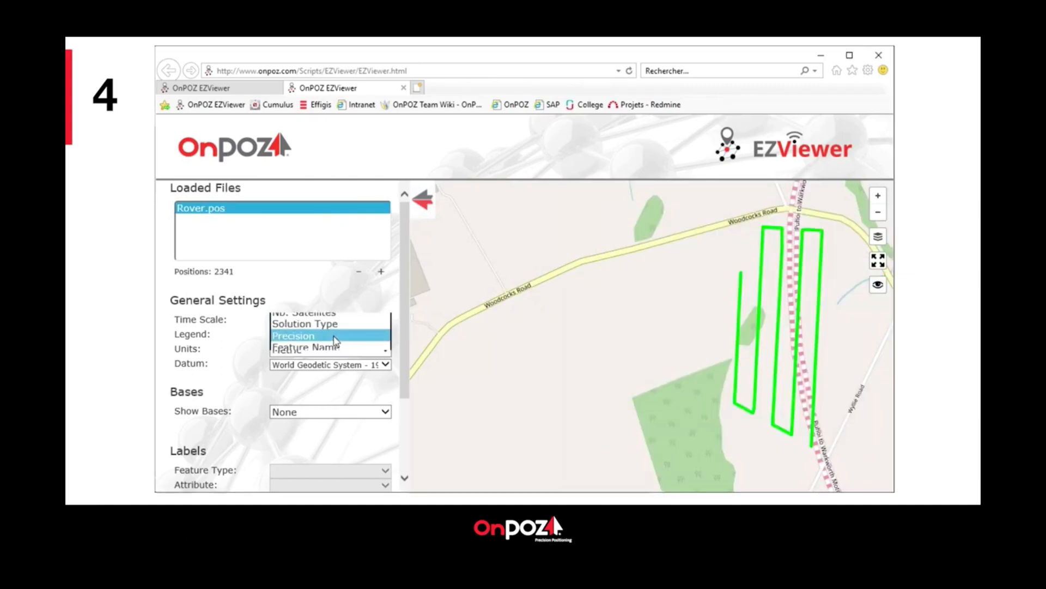
{"action": "left_click", "coordinate": [878, 288]}
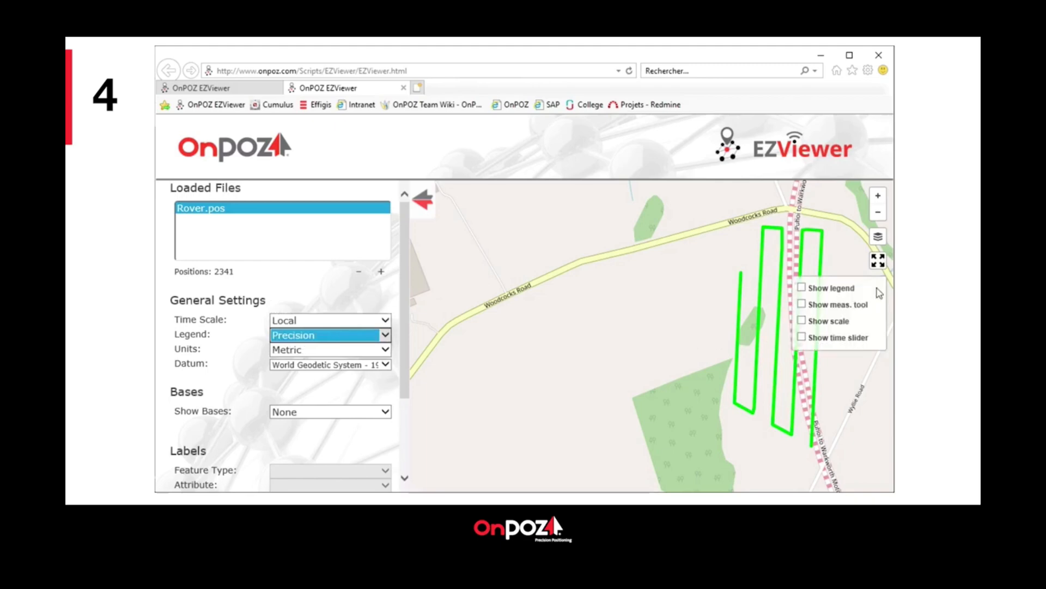
{"action": "left_click", "coordinate": [837, 290]}
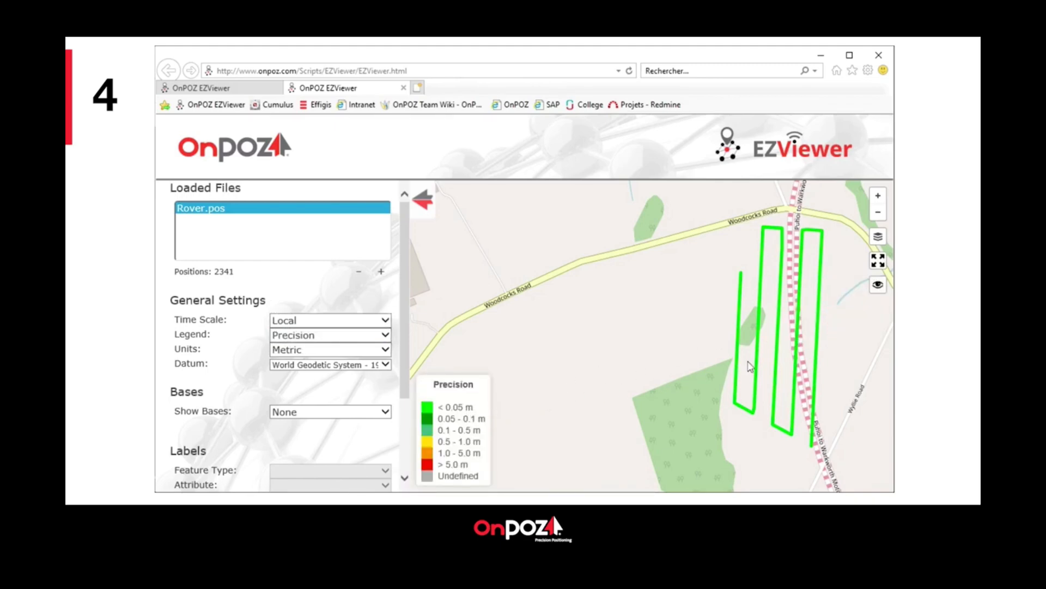
Load Rover_Timestamp_events.tag from the Rover folder and examine the individual camera events along the trajectory.
{"action": "key", "text": "alt+Tab"}
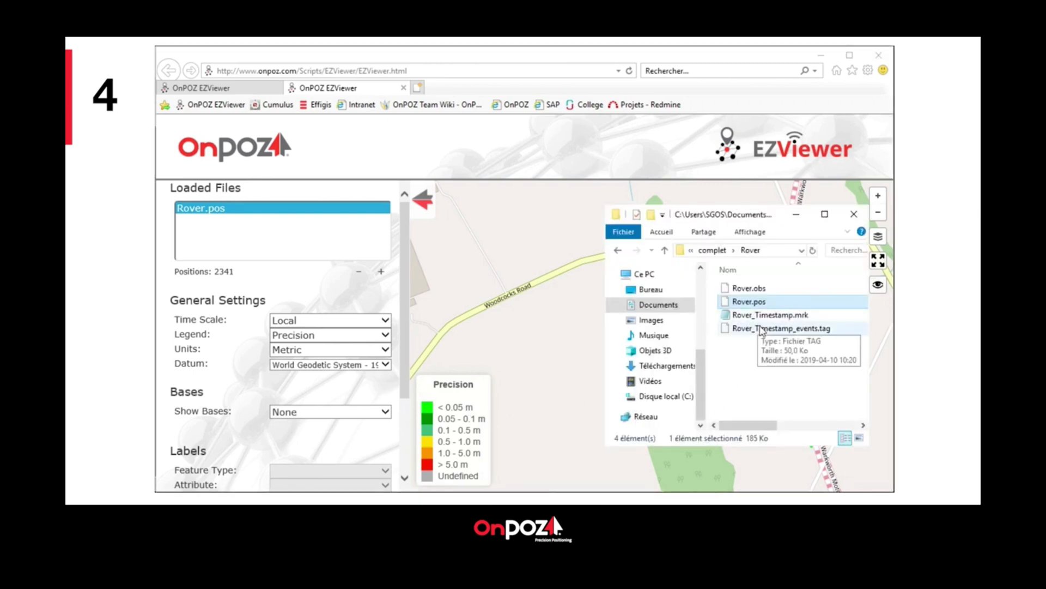
{"action": "left_click_drag", "start_coordinate": [755, 328], "coordinate": [341, 246]}
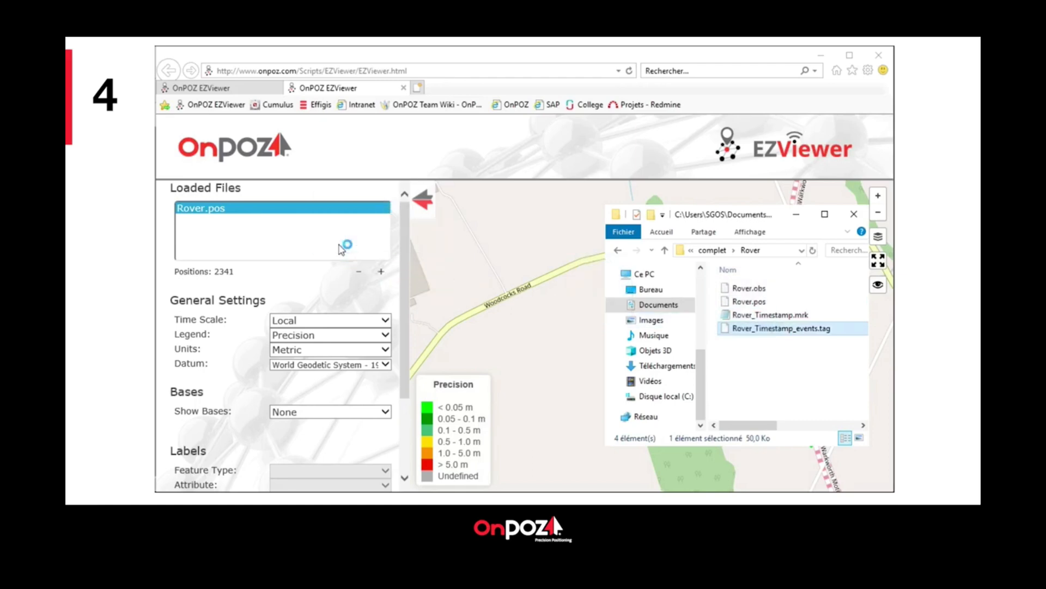
{"action": "left_click", "coordinate": [796, 217]}
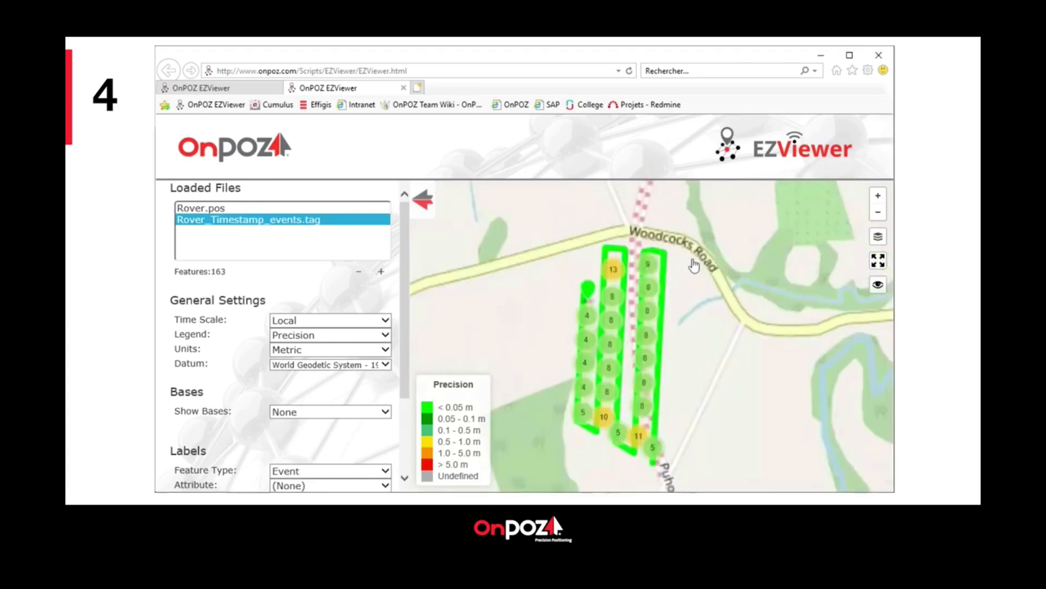
{"action": "scroll", "coordinate": [693, 259], "scroll_direction": "up", "scroll_amount": 3}
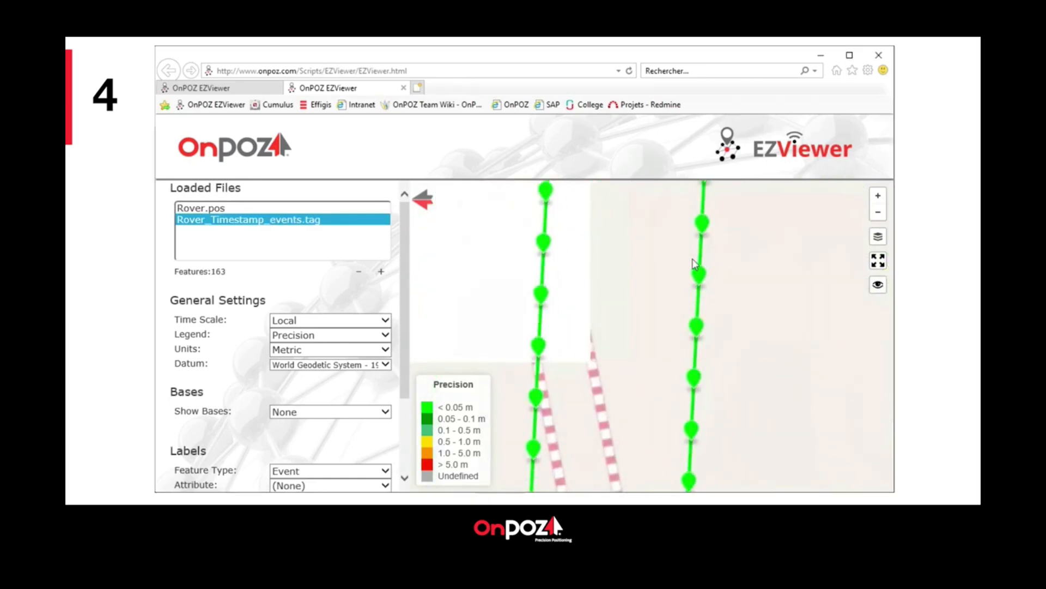